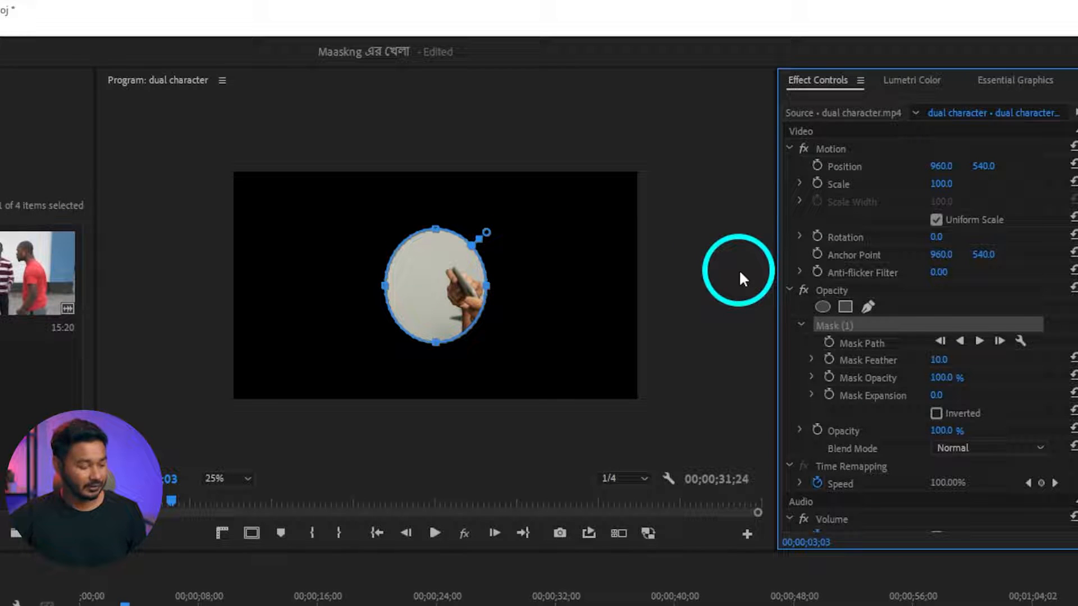
Delete the ellipse opacity mask from the clip, then try a rectangular mask and remove it as well
key("Delete")
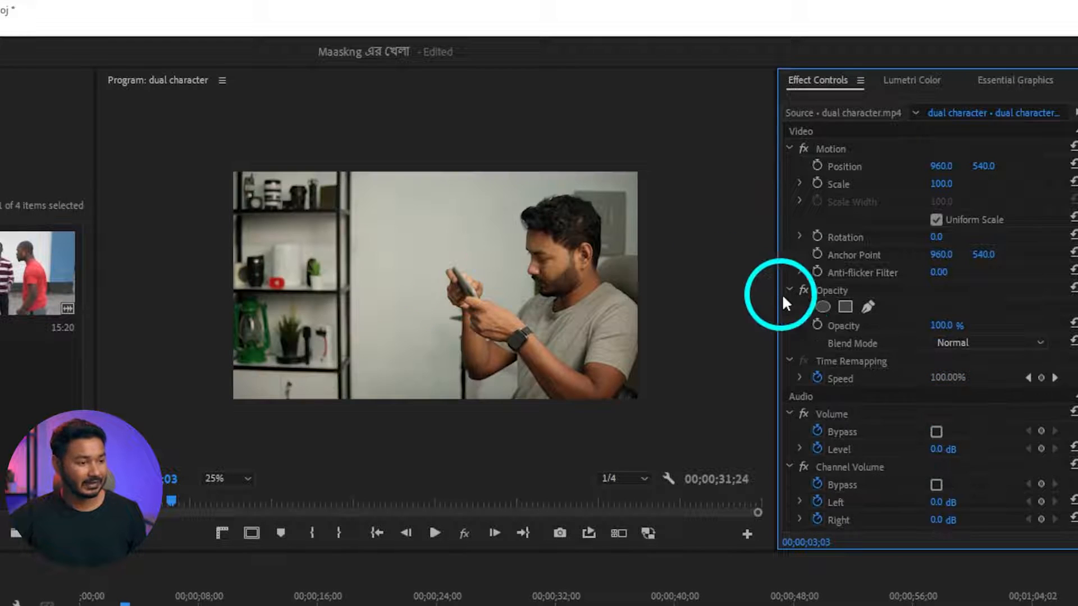
left_click(845, 308)
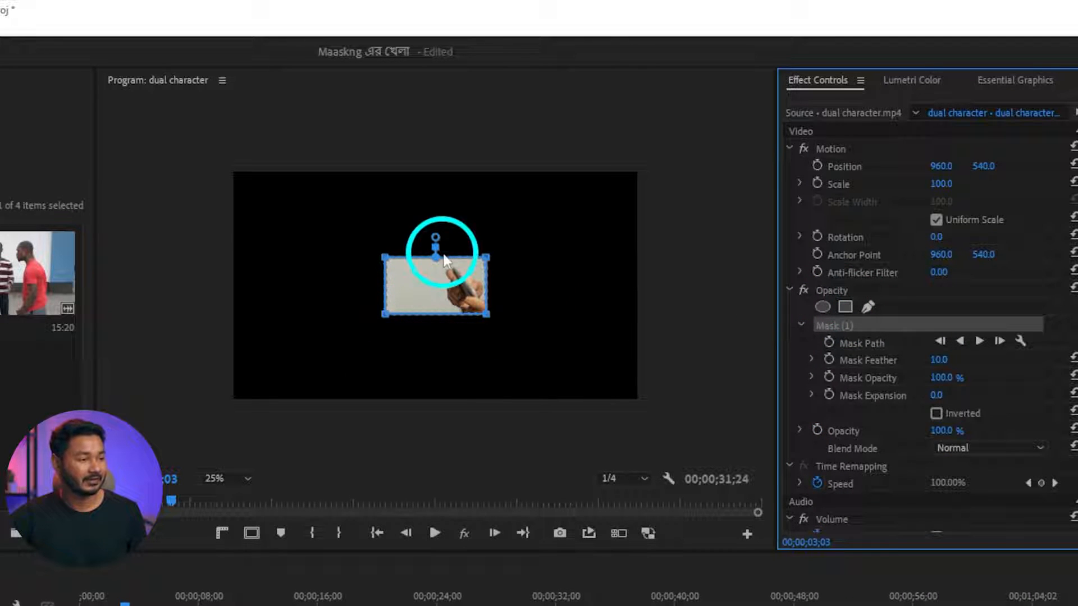
key("Delete")
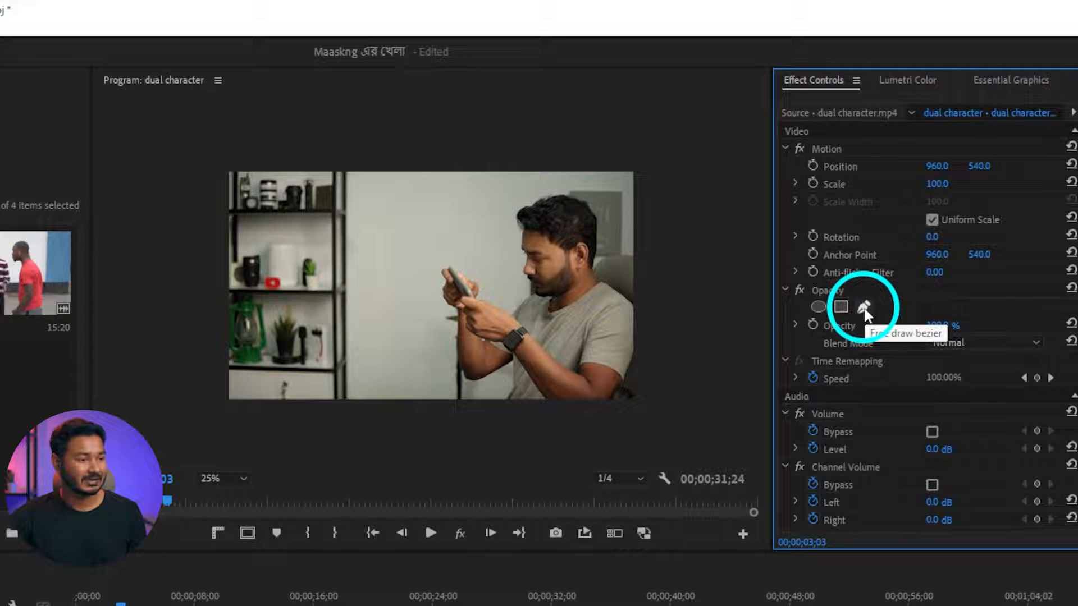
Draw a closed five-point freeform opacity mask around the man's hands and phone
left_click(863, 308)
left_click(354, 263)
left_click(377, 213)
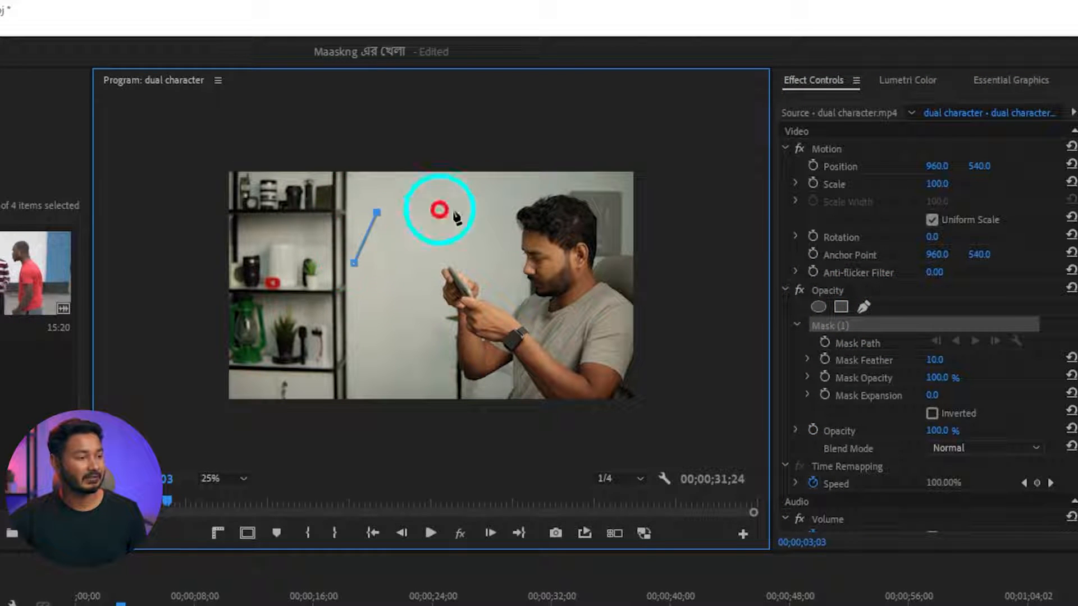
left_click(520, 217)
left_click(541, 319)
left_click(443, 370)
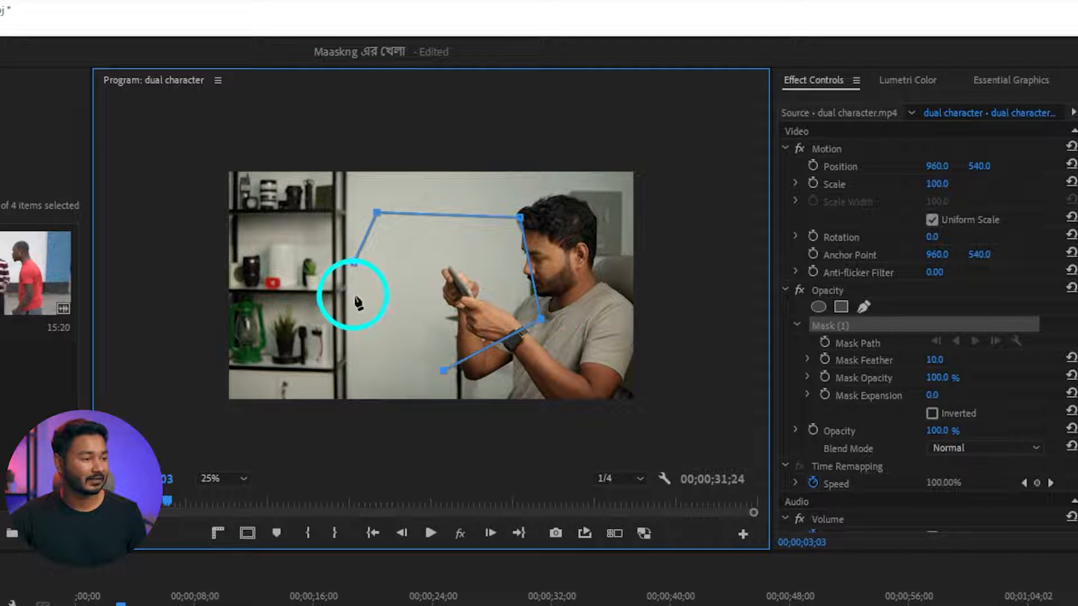
left_click(355, 263)
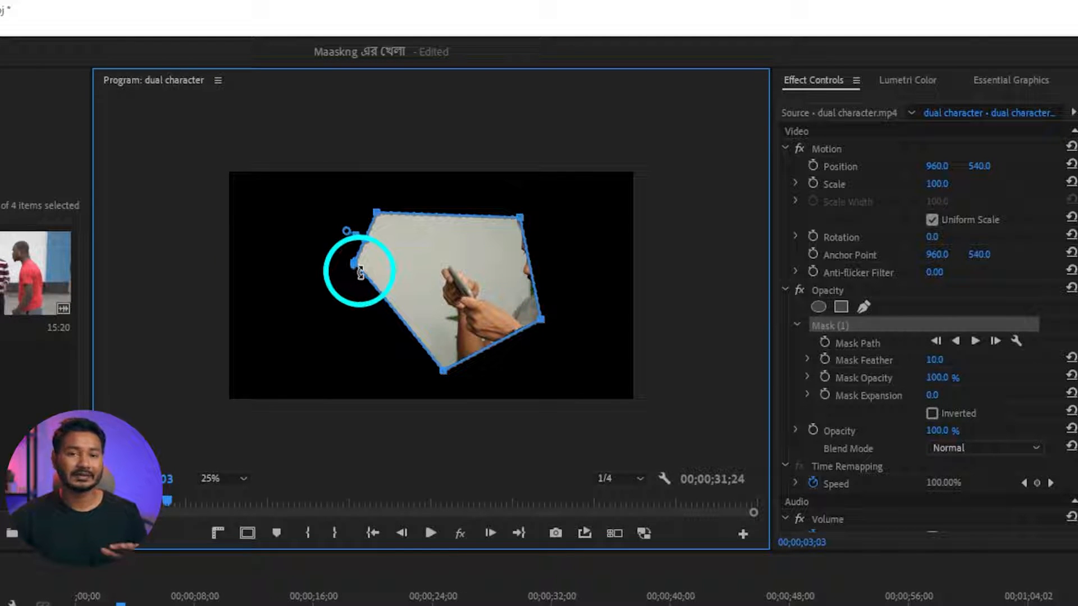
Set the program preview zoom to Fit and turn on the transparency grid
left_click(225, 480)
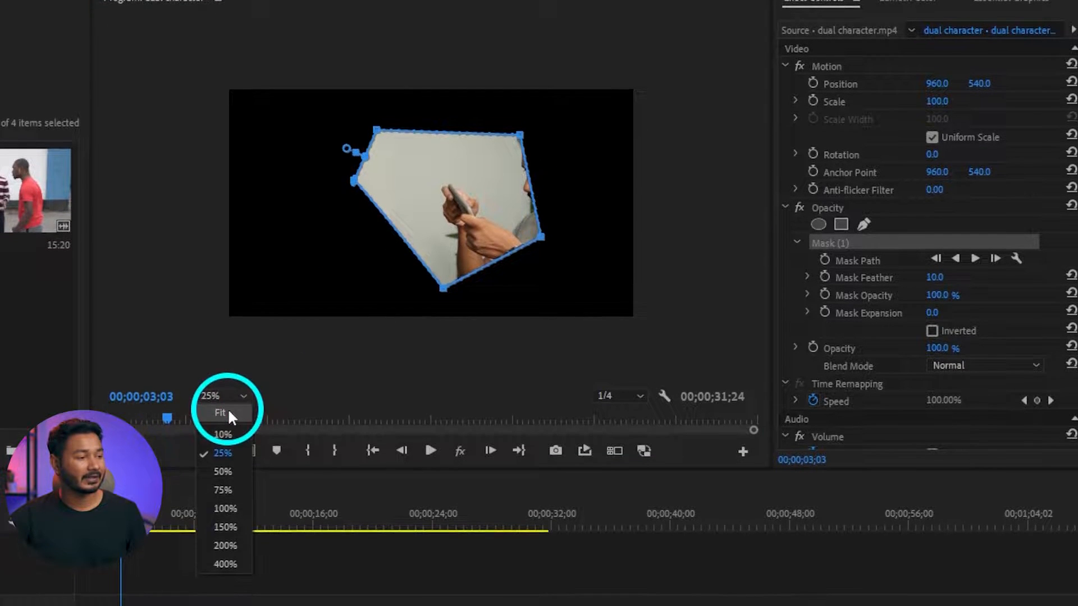
left_click(227, 411)
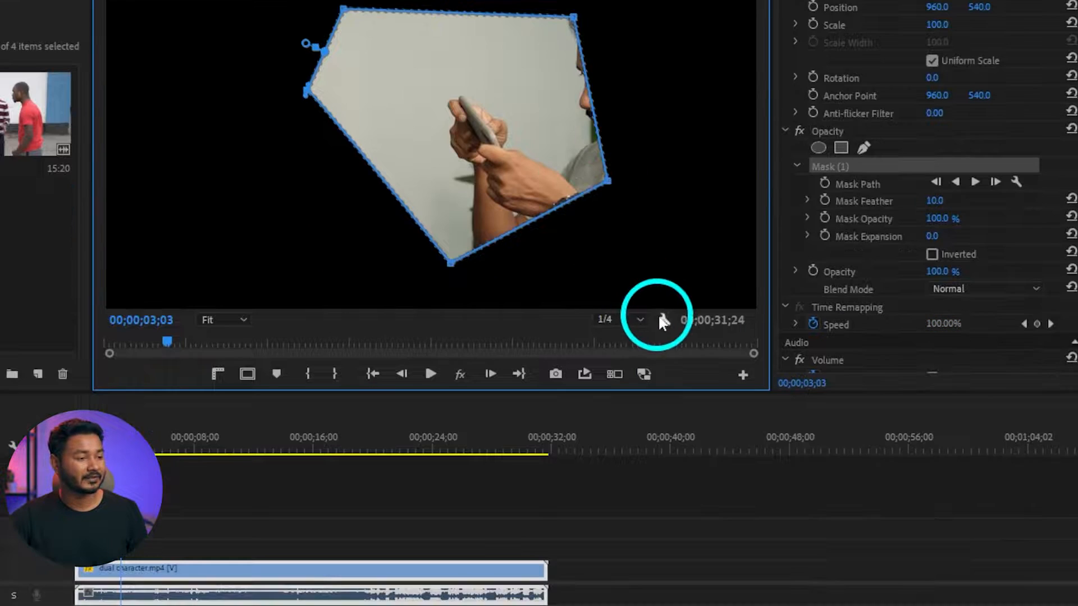
left_click(663, 321)
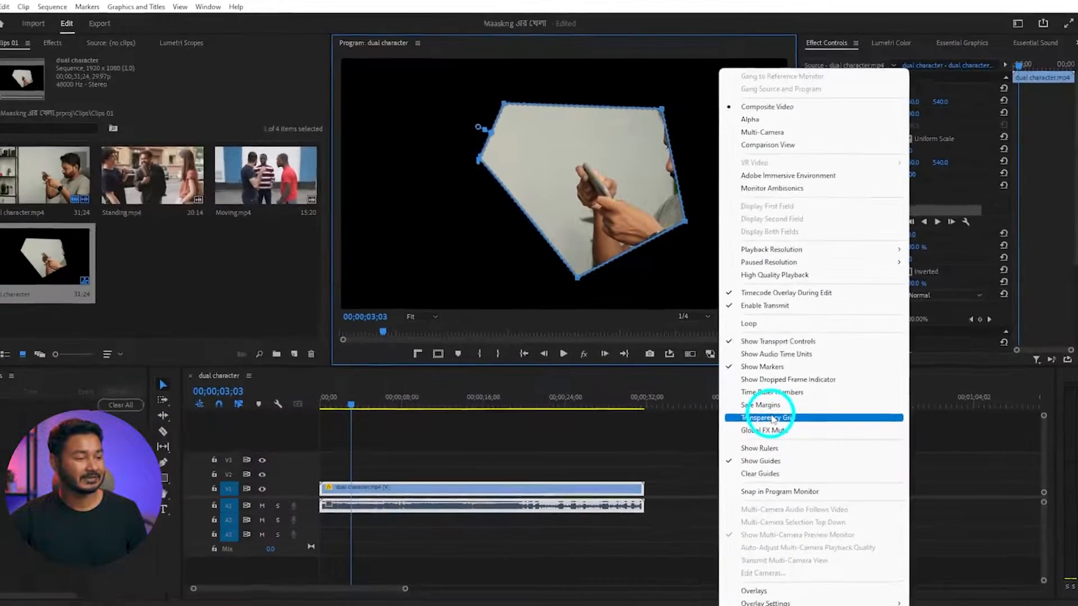
left_click(733, 415)
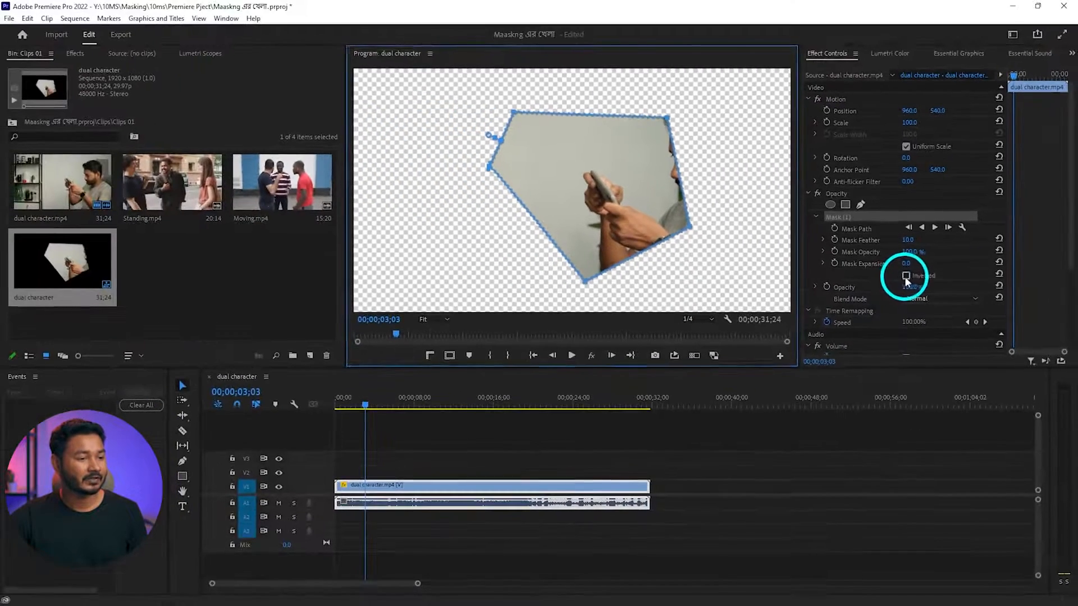
Invert the mask, giving it a feather of 158 and an expansion of 24
left_click(881, 310)
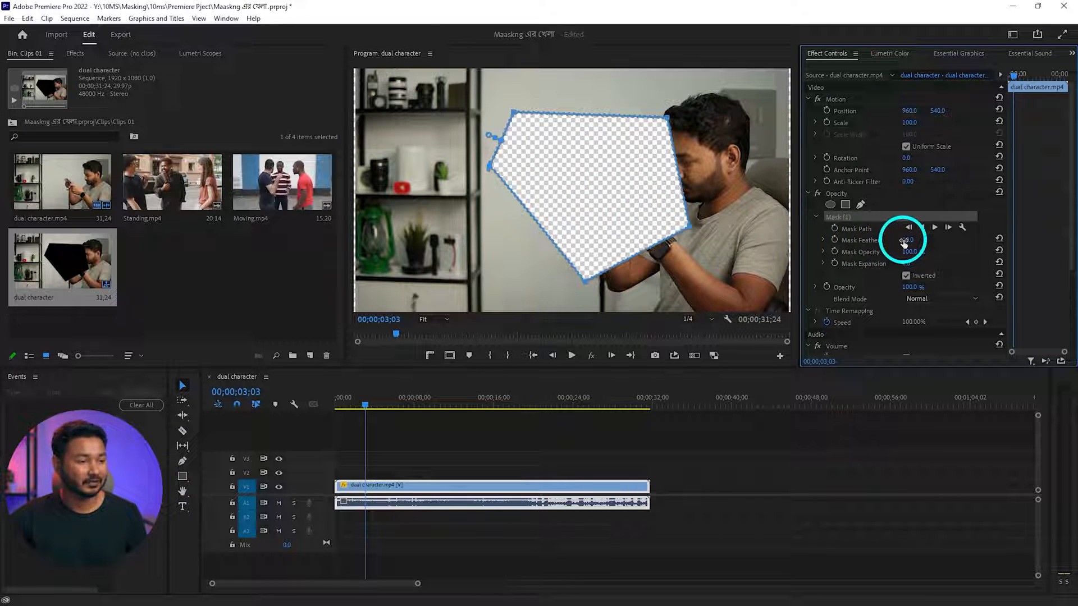
left_click_drag(907, 239, 986, 233)
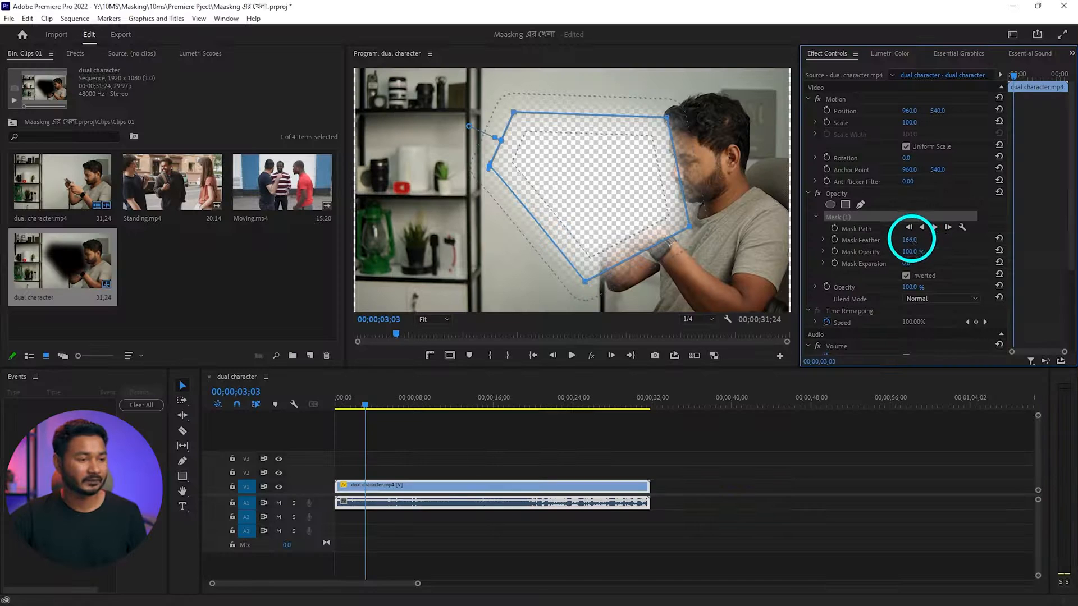
left_click_drag(911, 239, 765, 193)
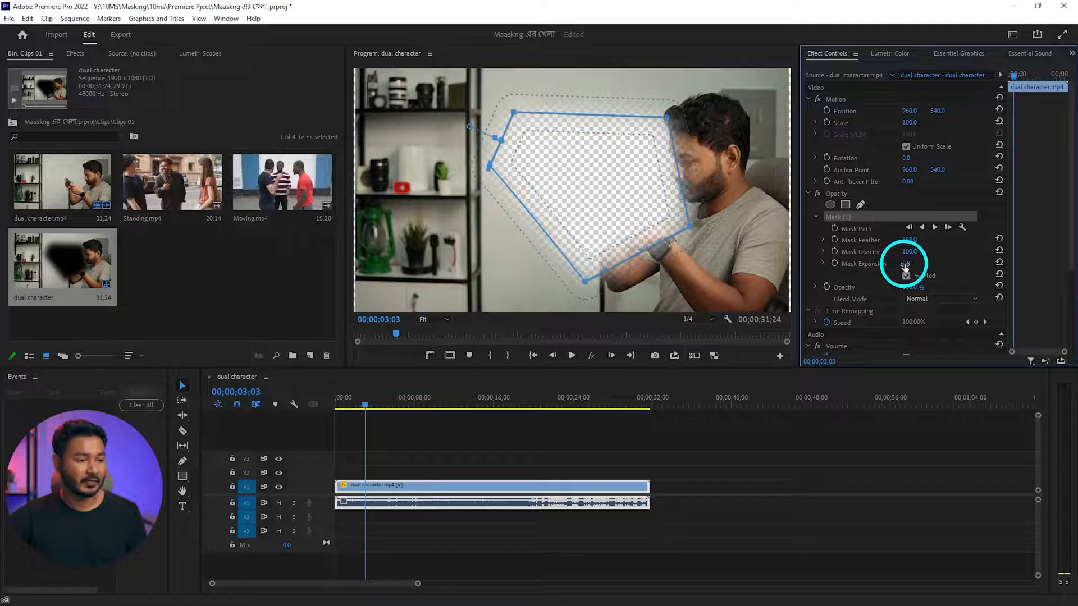
mouse_move(904, 268)
left_mouse_down()
mouse_move(952, 262)
mouse_move(872, 284)
mouse_move(909, 284)
mouse_move(895, 284)
left_mouse_up()
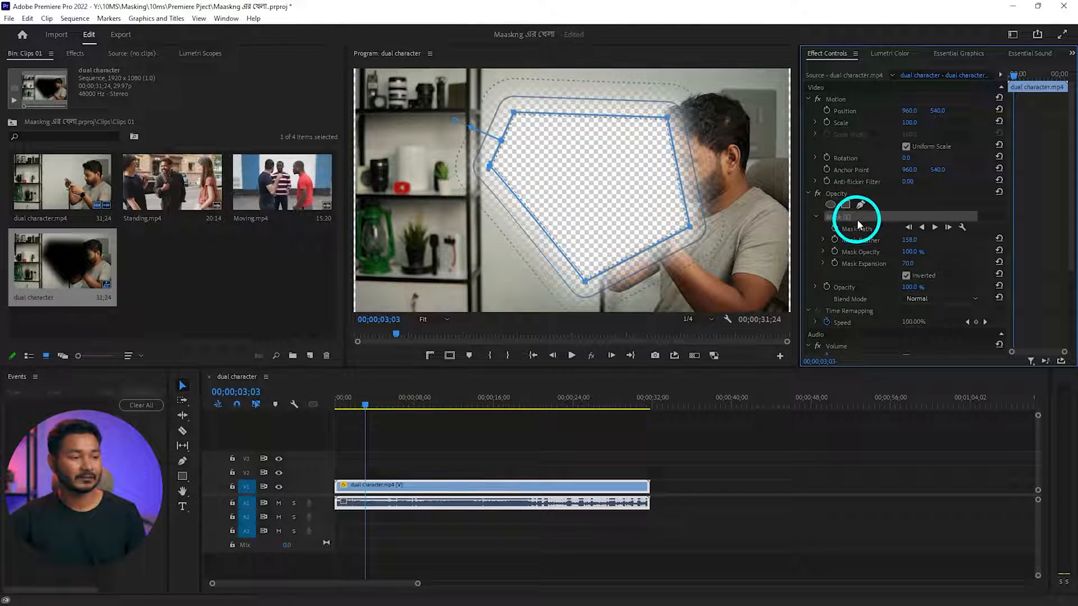
left_click_drag(911, 267, 943, 258)
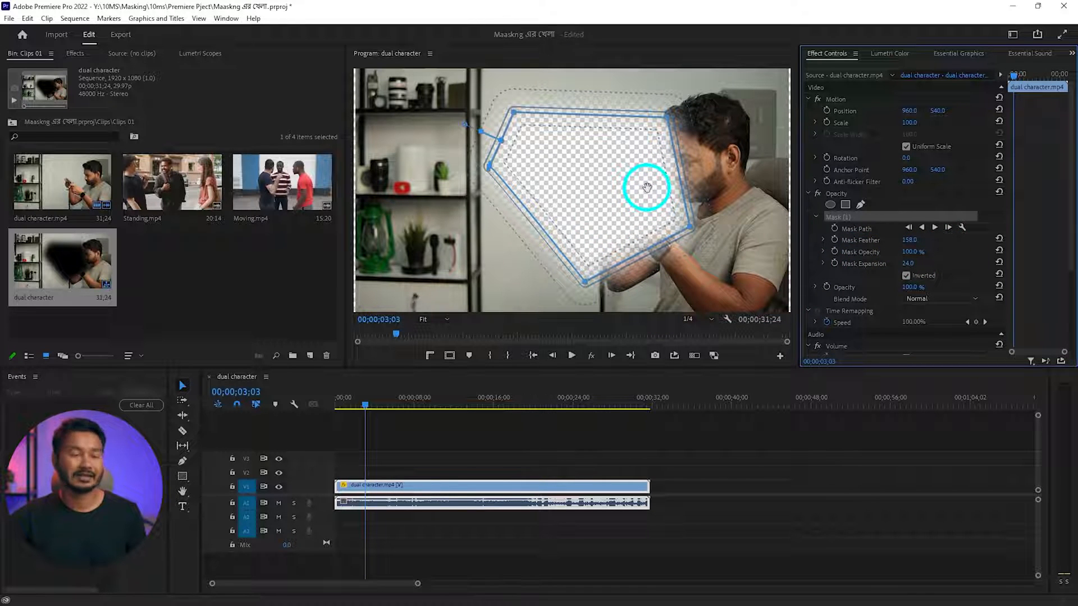
Move the dual character.mp4 clip up to video track V2 and save the project
left_click(433, 489)
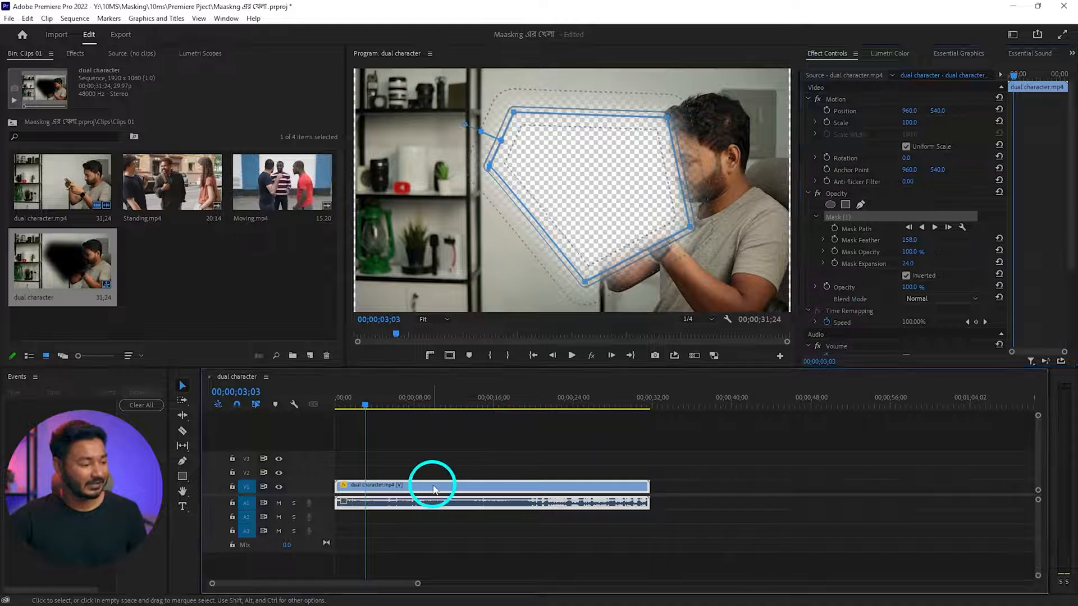
left_click_drag(428, 481, 426, 472)
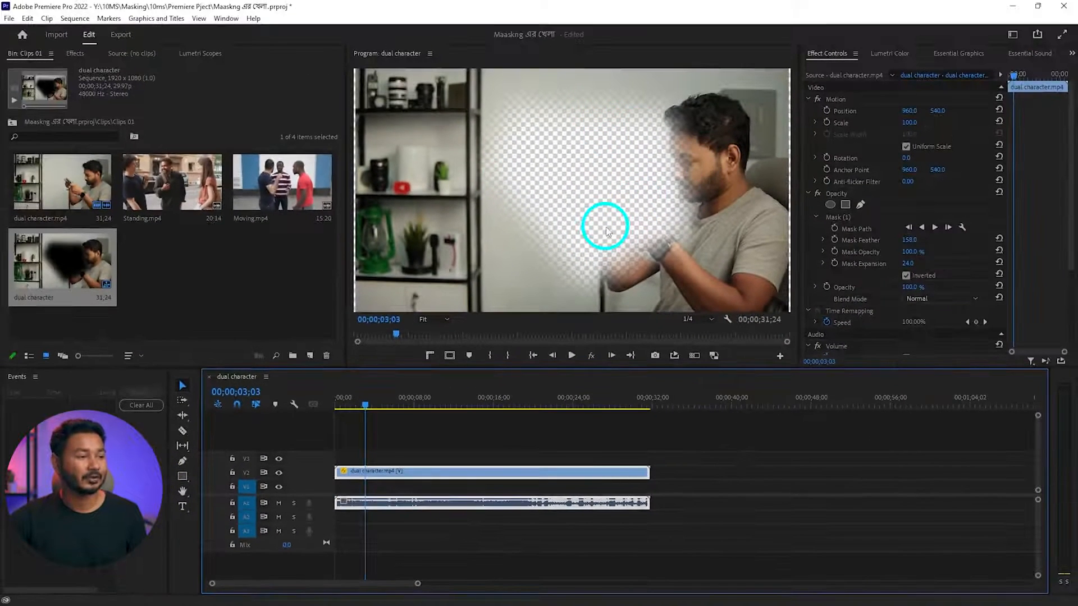
key("ctrl+s")
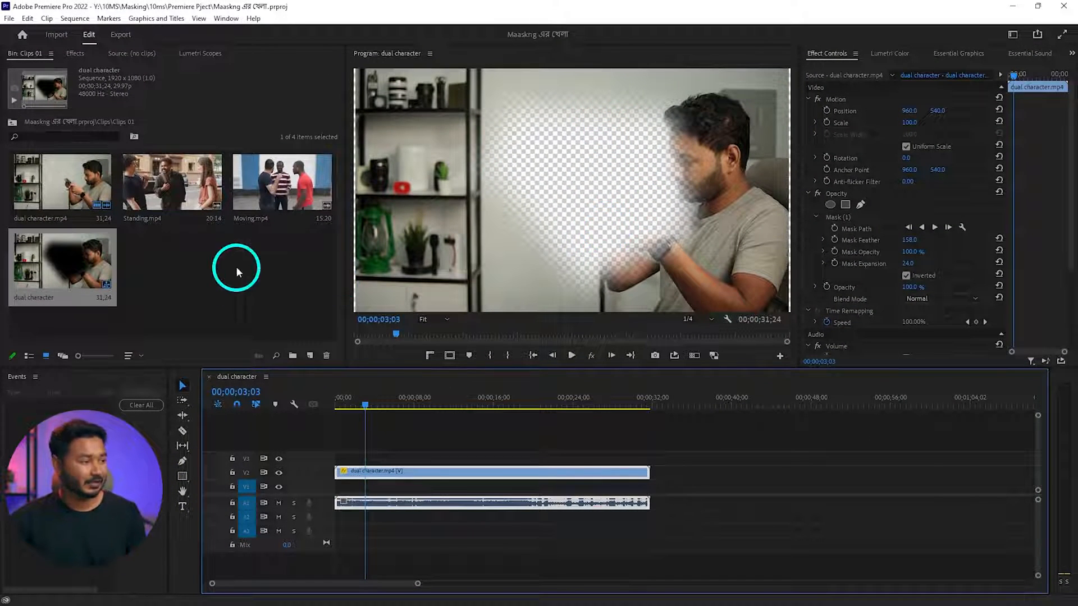
Create a red (FF0E0E) color matte at 1920 × 1080 in the Clips 01 bin, keeping its default name
right_click(214, 262)
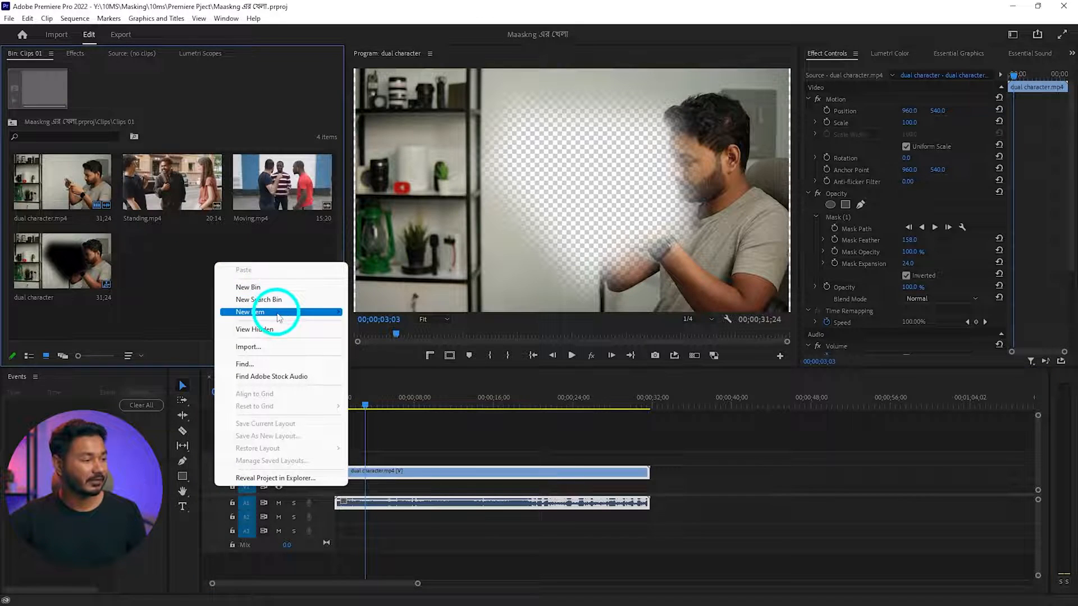
mouse_move(289, 312)
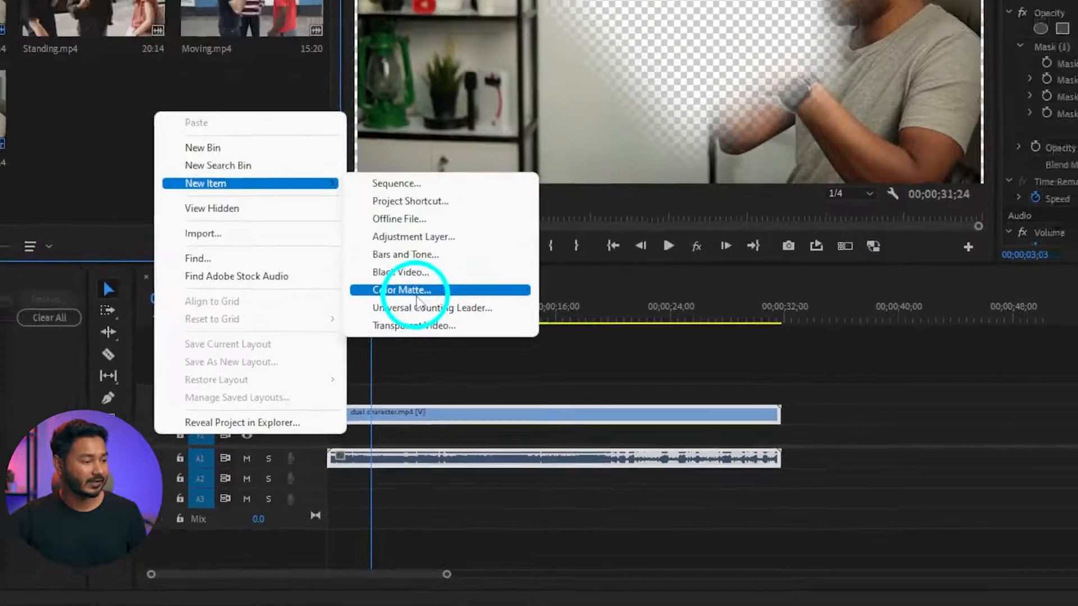
left_click(417, 290)
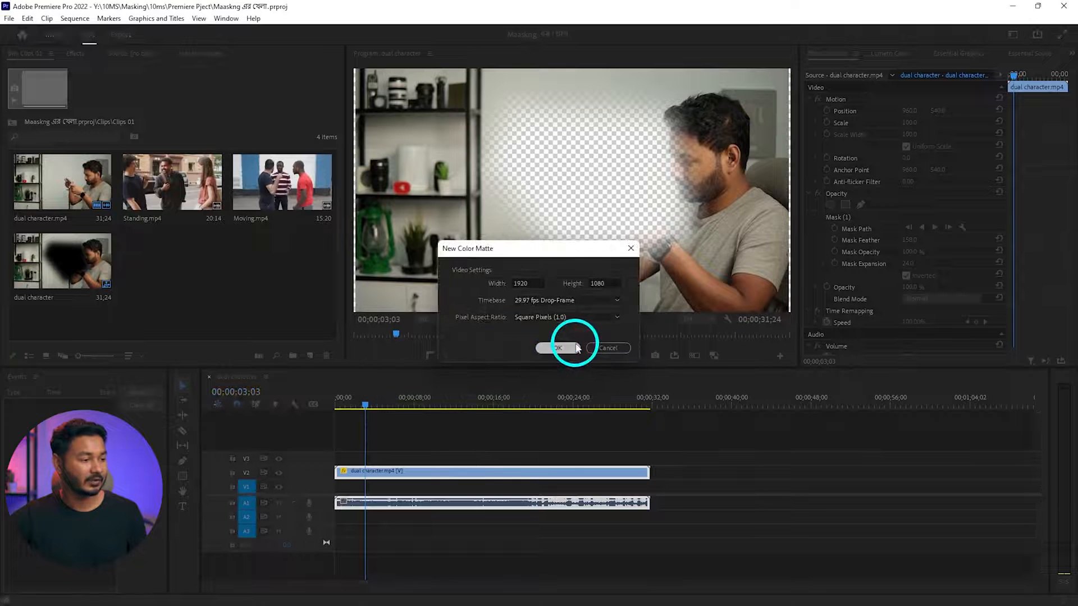
left_click(577, 348)
left_click_drag(503, 332, 539, 385)
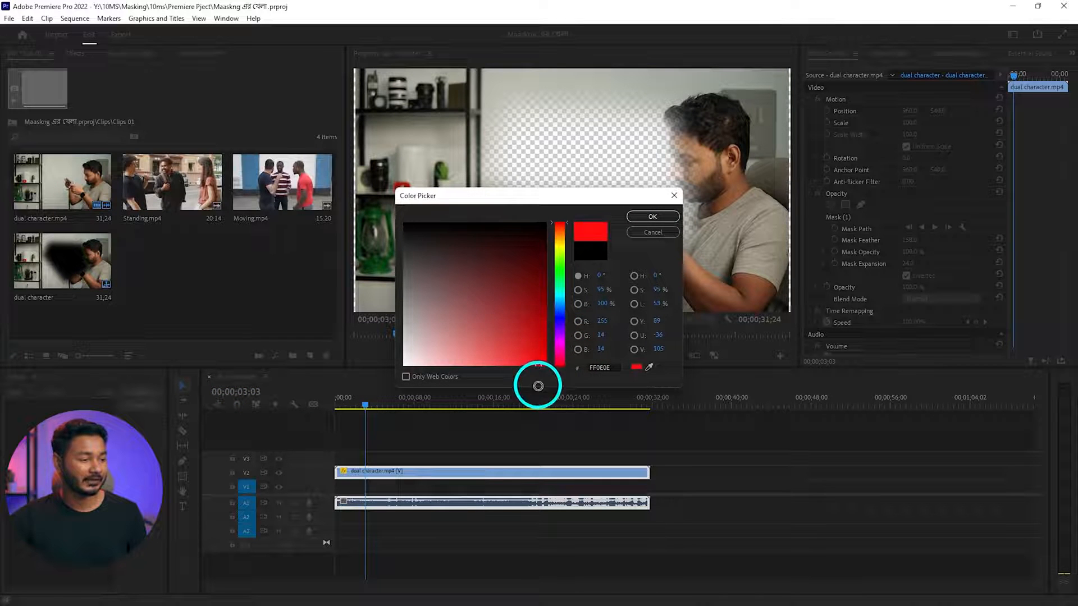
left_click(651, 222)
left_click(513, 326)
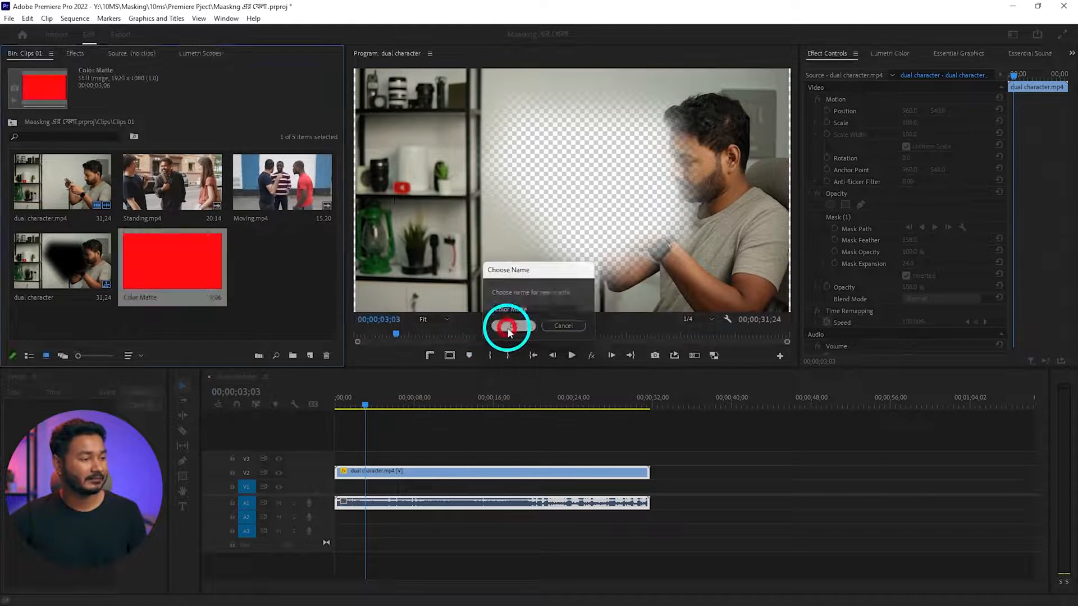
Place the Color Matte on V1 beneath the masked clip from the sequence start and extend it to nearly the clip's end
left_click_drag(169, 272, 340, 490)
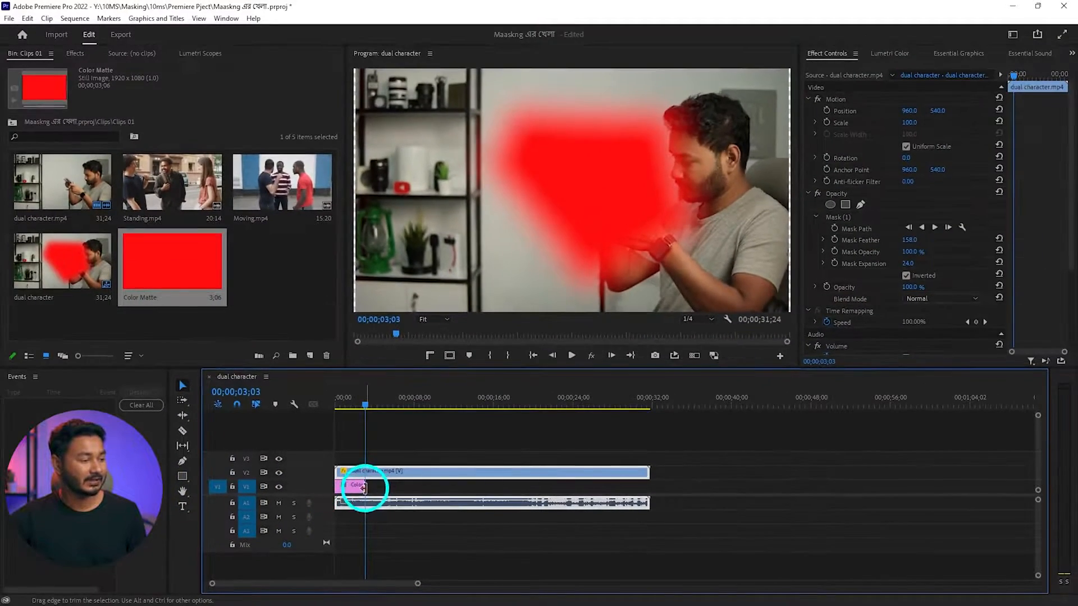
left_click_drag(376, 425, 771, 433)
left_click_drag(627, 492, 631, 491)
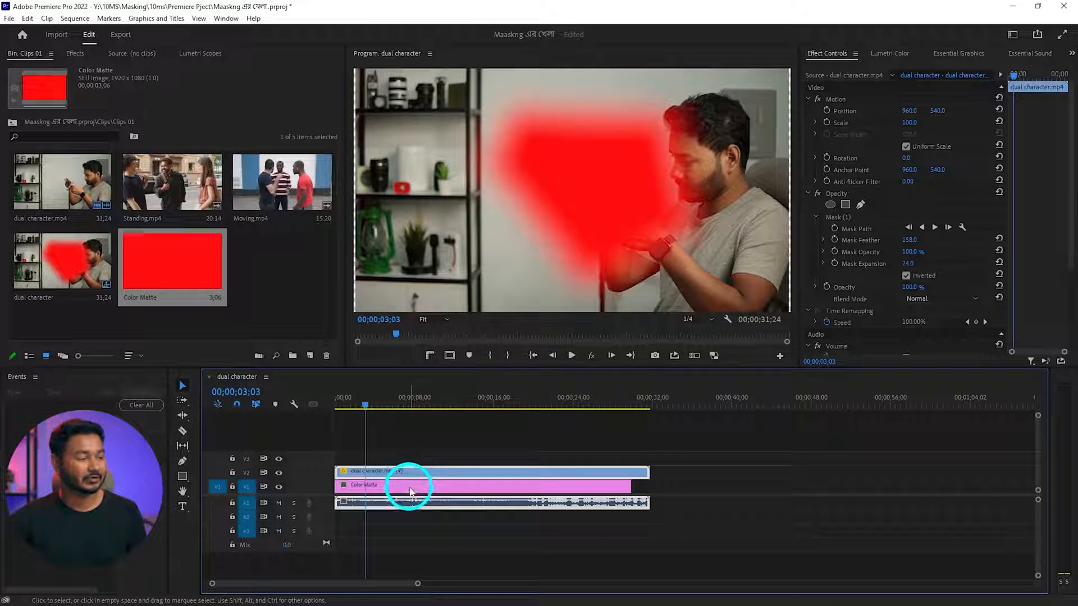
Move the Color Matte above the clip to V3, then return it to V1 under the clip
left_click_drag(409, 486, 409, 456)
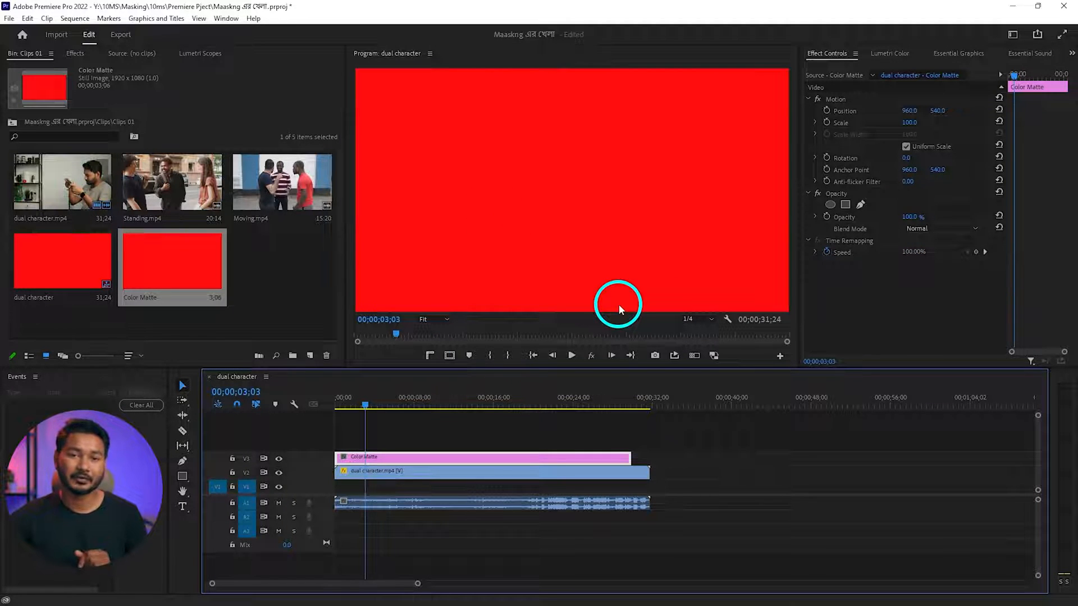
left_click_drag(448, 457, 449, 486)
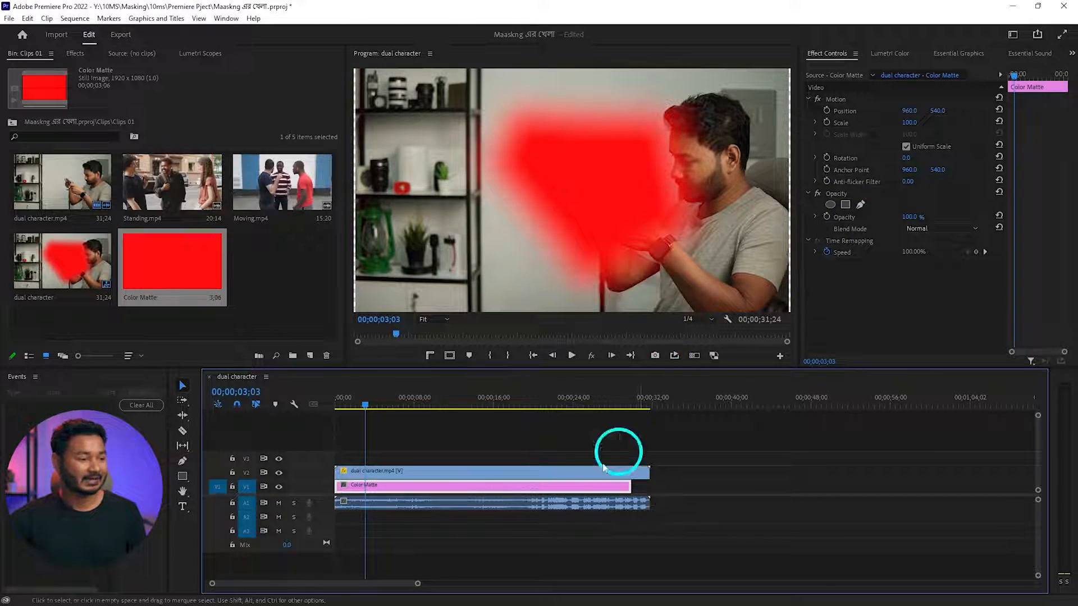
Turn off the inversion of the mask on the dual character.mp4 clip
left_click(518, 473)
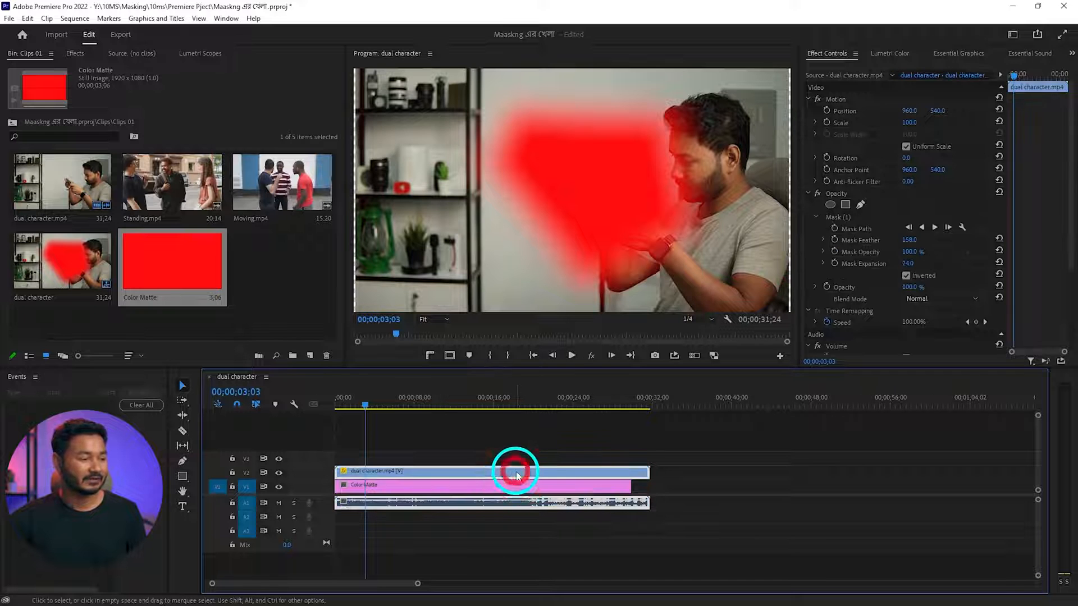
left_click(864, 217)
left_click(906, 276)
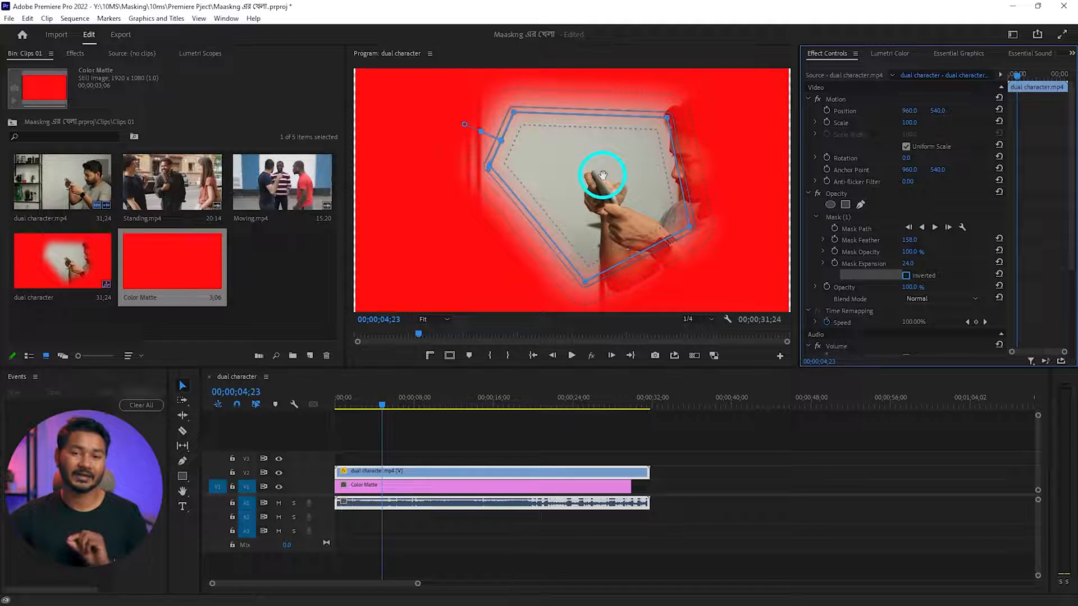
Delete the Color Matte from the timeline and remove the opacity mask from the dual character.mp4 clip
left_click(422, 488)
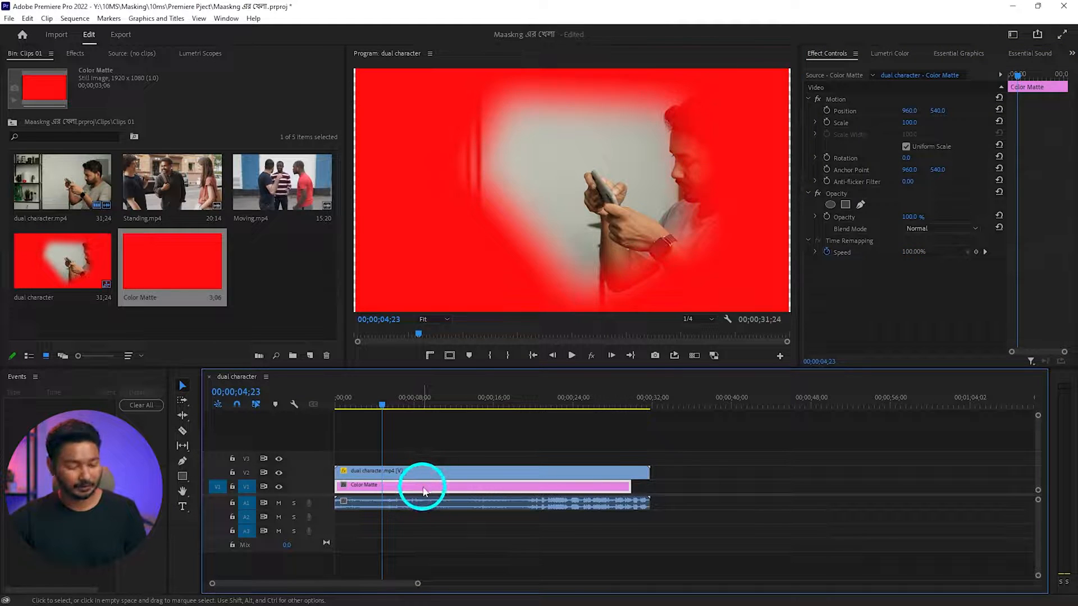
key("Delete")
left_click(515, 473)
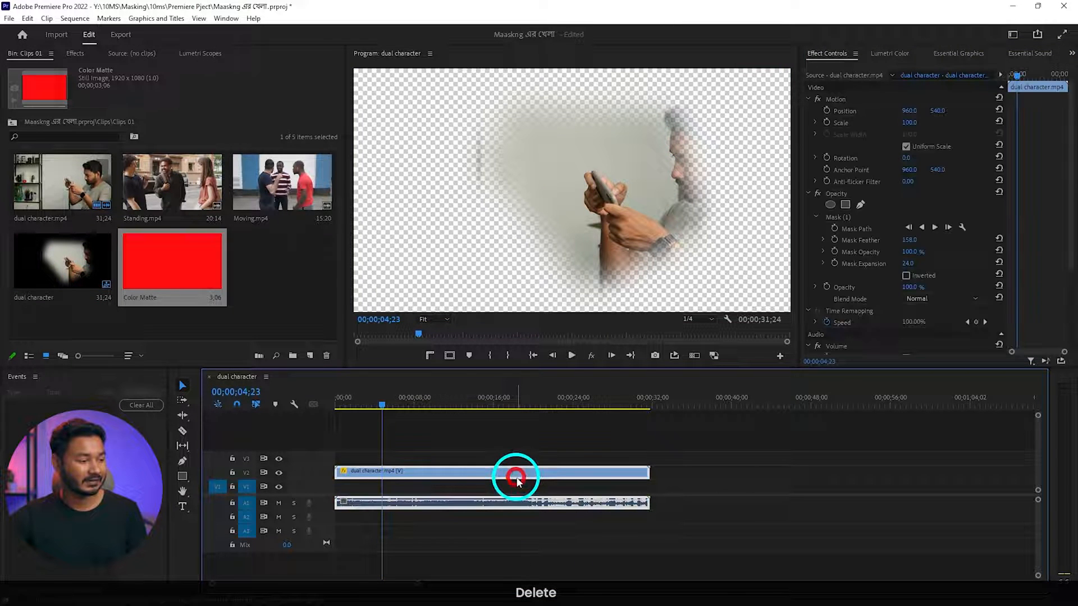
left_click(840, 214)
key("Delete")
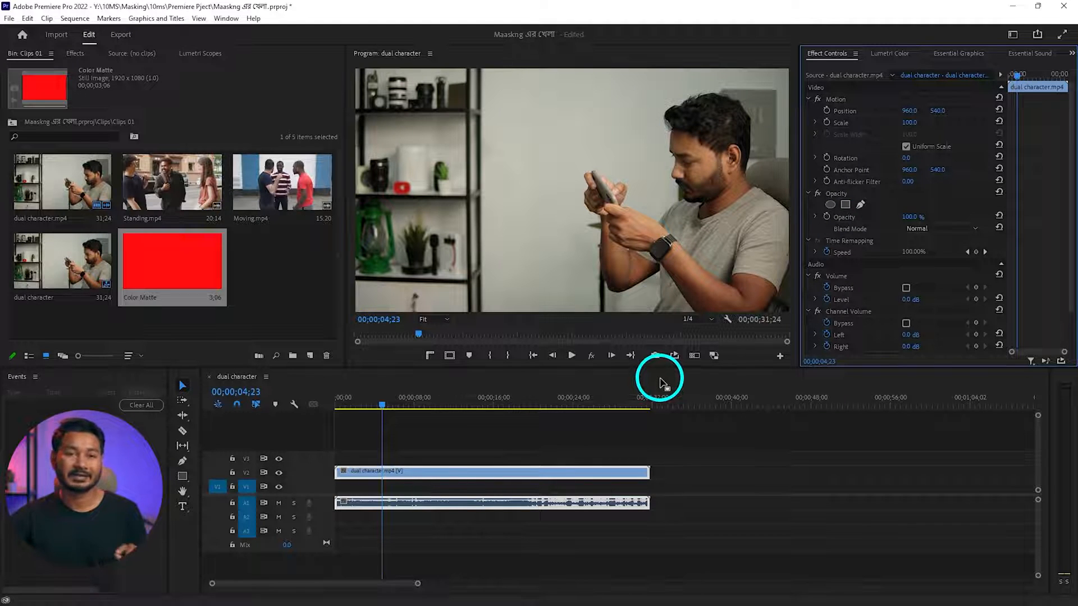
Turn off the transparency grid in the program preview
left_click(727, 319)
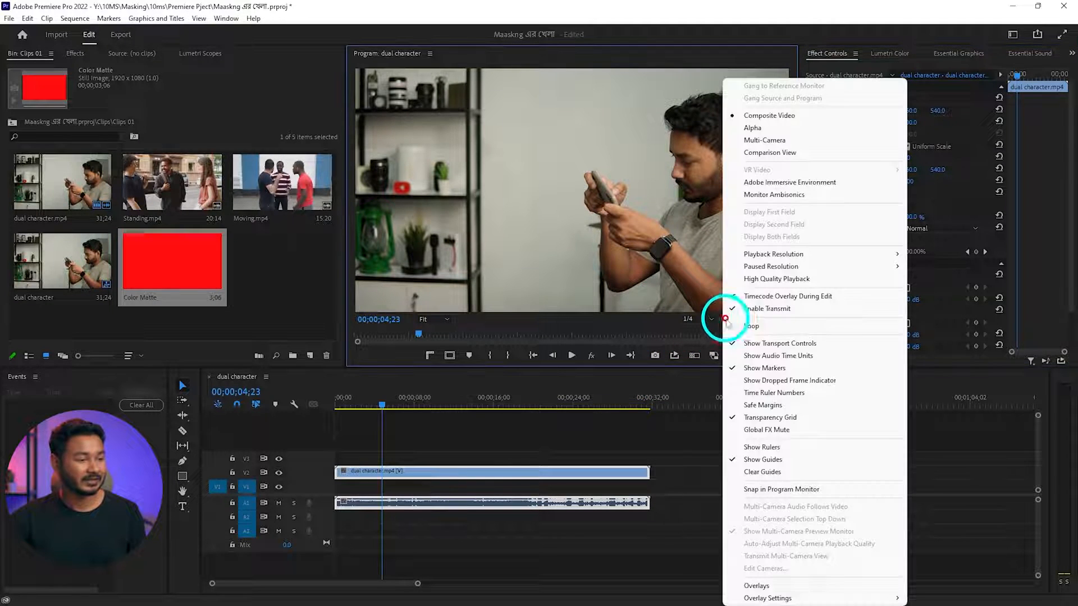
left_click(793, 418)
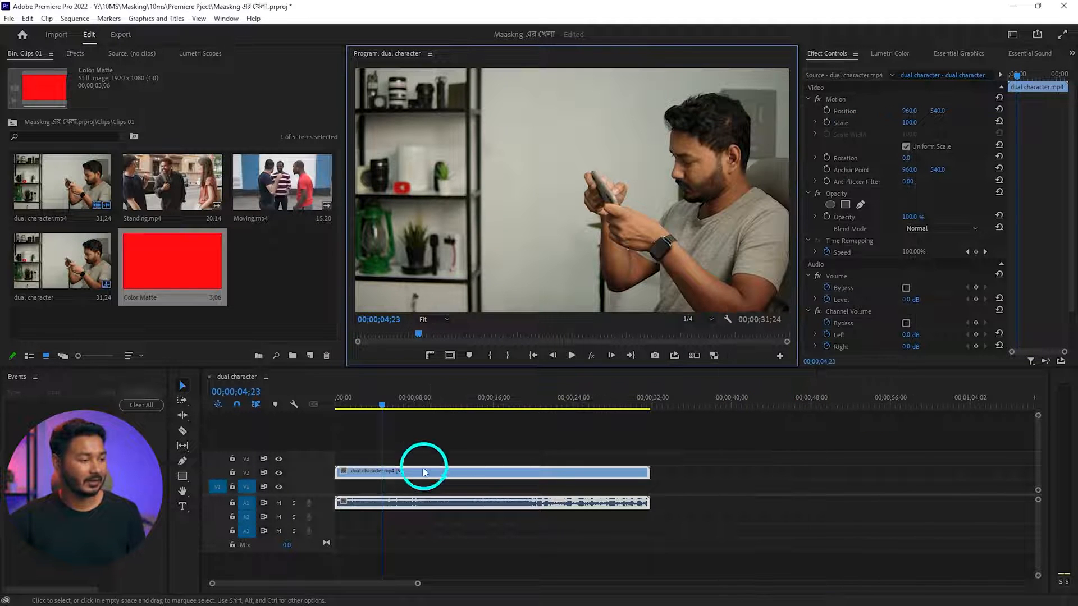
Move the dual character.mp4 clip down to V1 and place the playhead at 00;00;19;11
left_click_drag(421, 471, 412, 486)
left_click_drag(385, 408, 527, 433)
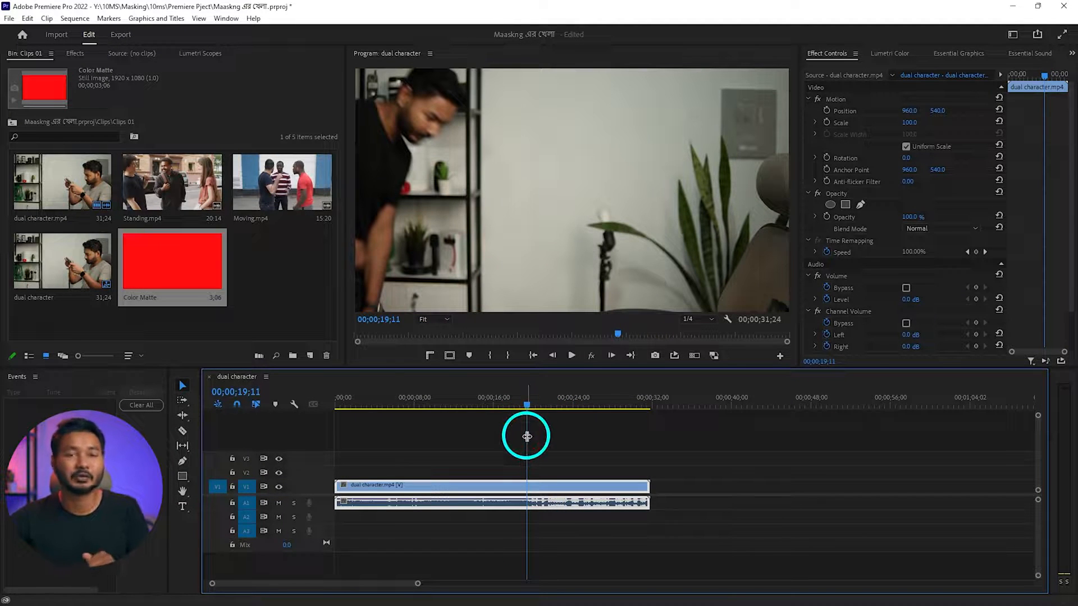
Split the dual character.mp4 clip on V1 at 00;00;18;08 with the Razor tool, returning to the Selection tool
left_click_drag(522, 409, 511, 411)
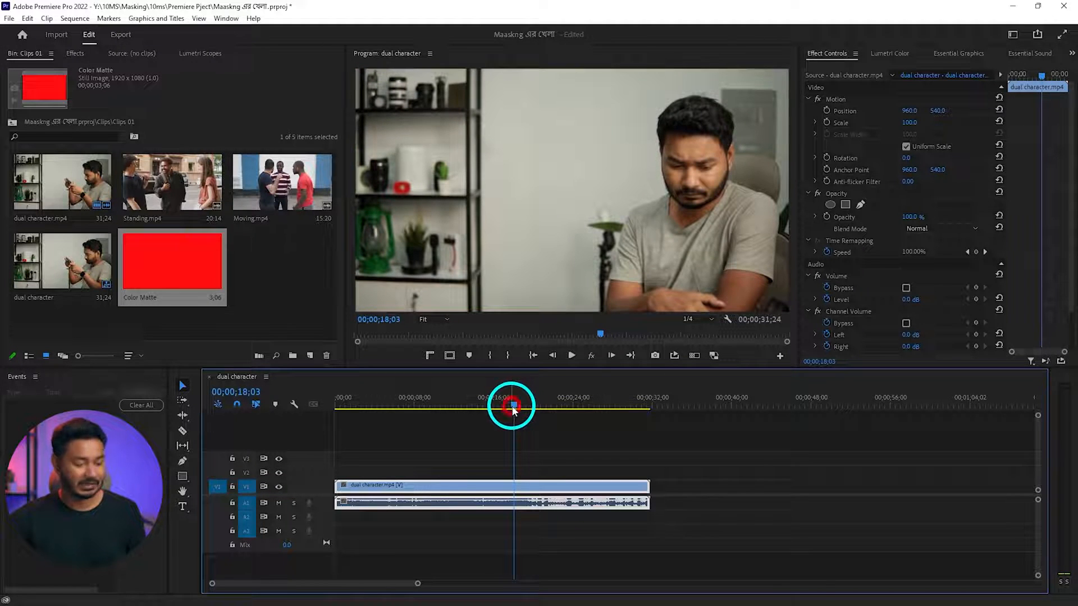
key("Right")
key("Right")
key("Right")
key("Right")
key("Right")
key("Right")
key("Right")
key("Right")
key("Right")
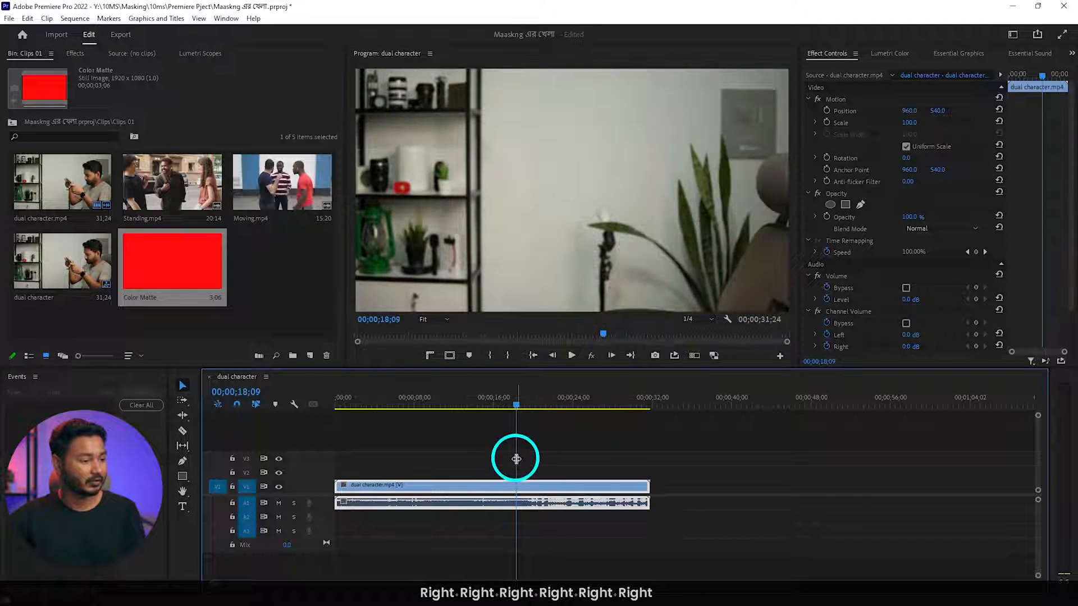
key("Left")
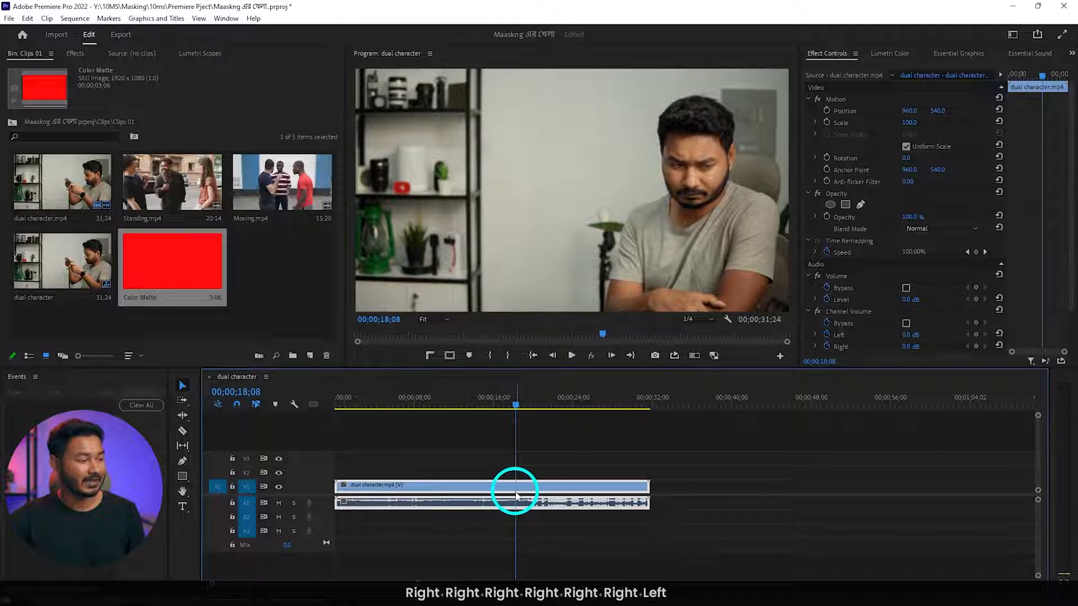
left_click(183, 432)
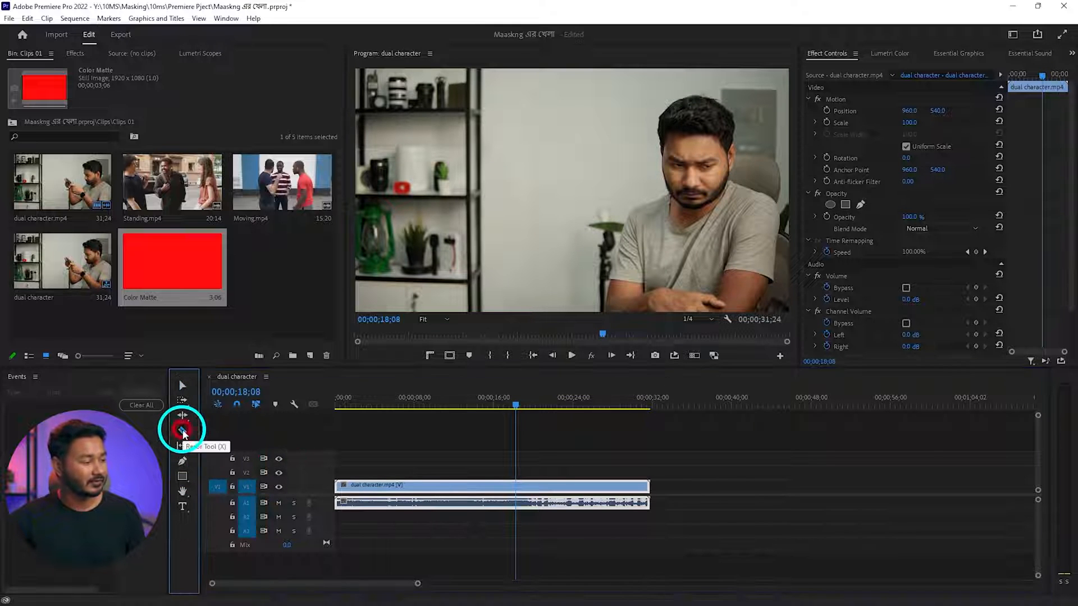
left_click(518, 485)
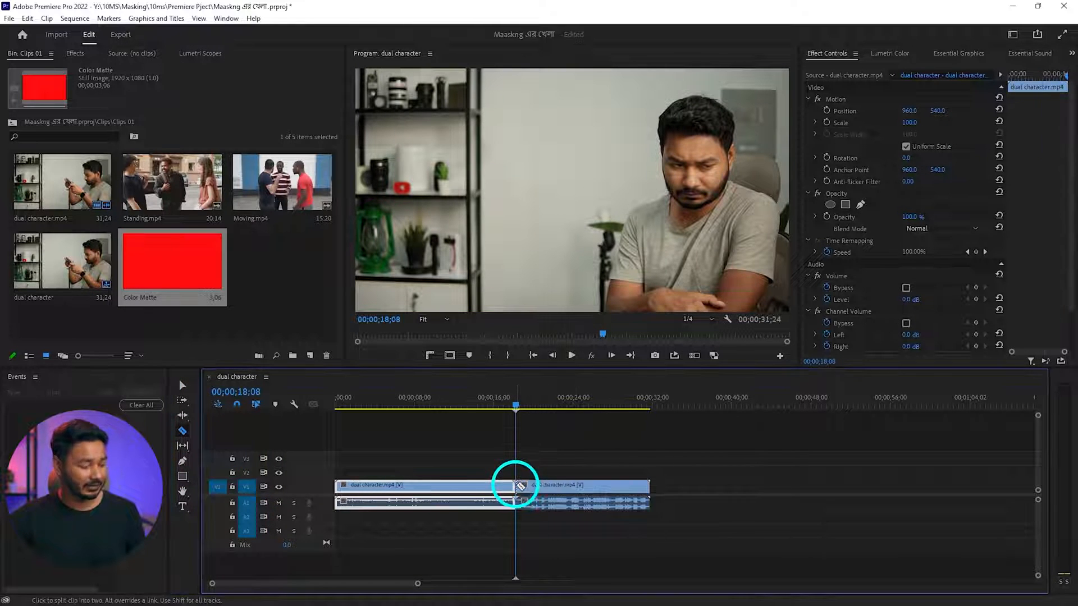
key("v")
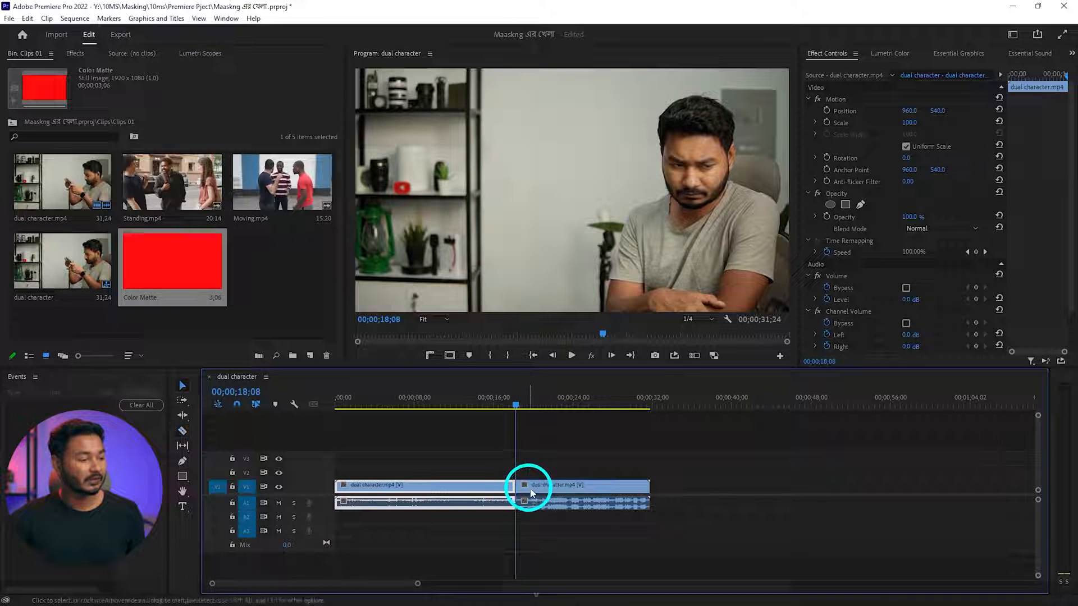
Move the second part of the split clip to V2 and A2, with its end aligned to the end of the V1 clip
left_click_drag(525, 487, 552, 467)
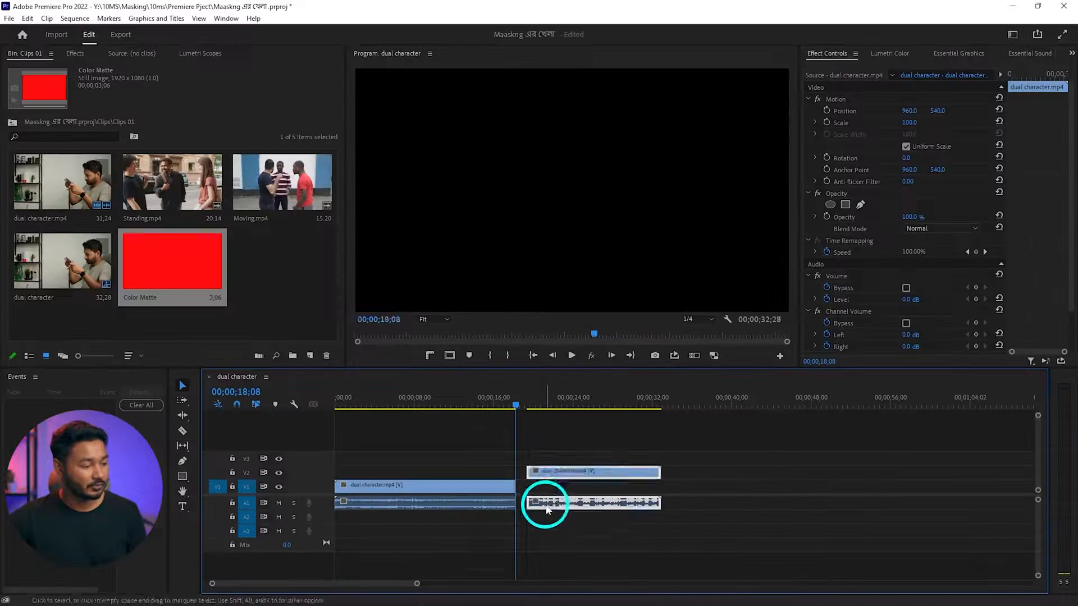
left_click_drag(642, 455, 641, 484)
left_click_drag(559, 473, 438, 479)
left_click_drag(418, 478, 407, 476)
Play the stacked clips from just before the overlap and stop at 00;00;06;26
left_click(372, 410)
key("space")
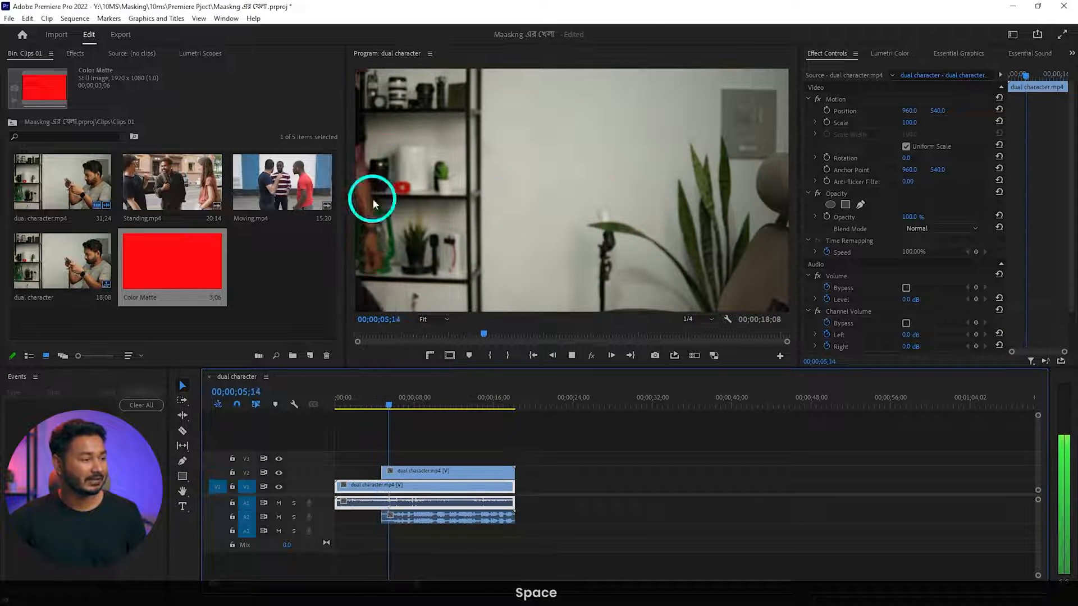
key("space")
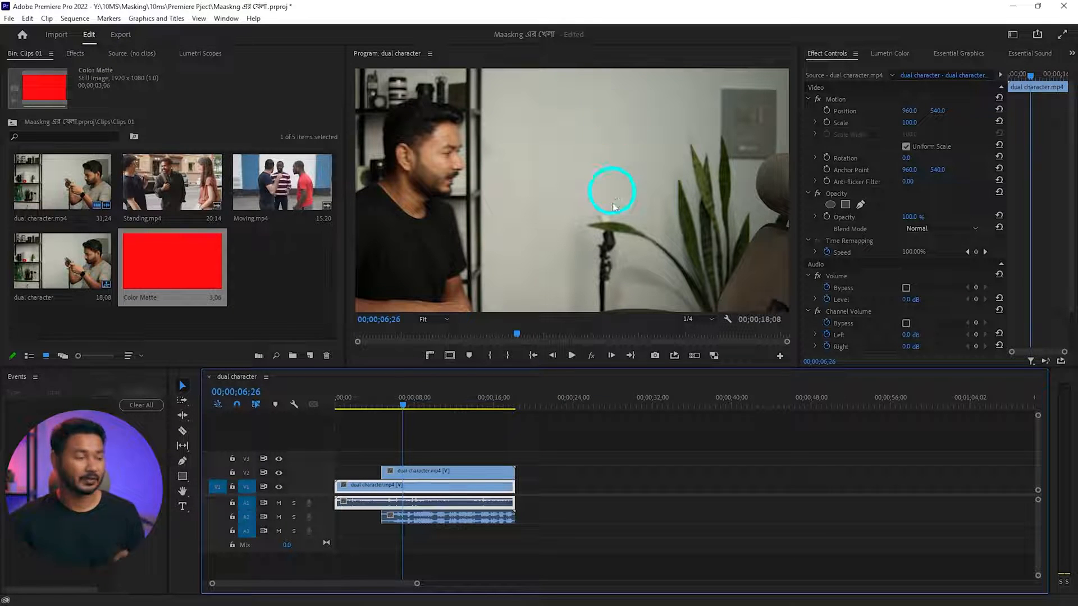
With the preview at 25%, draw a four-point pen opacity mask around the left half of the frame on the V2 clip
left_click(421, 473)
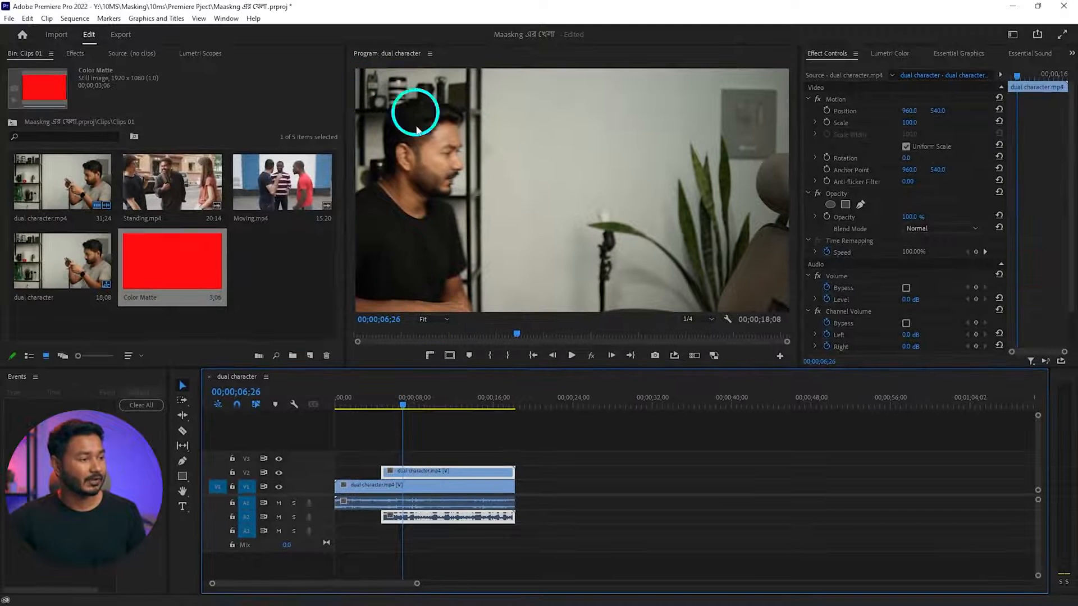
left_click(426, 324)
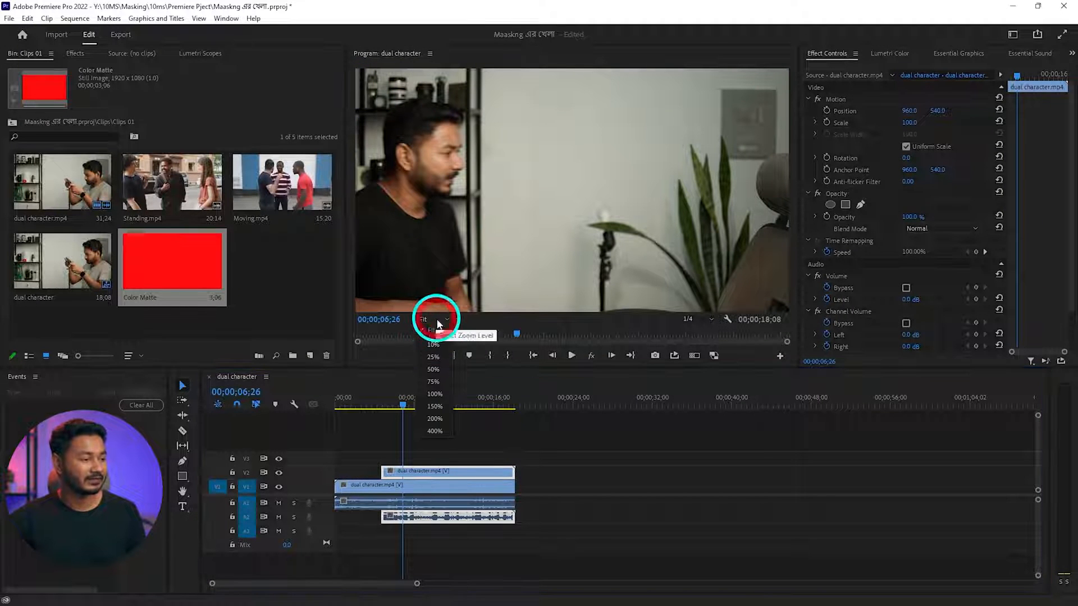
left_click(435, 357)
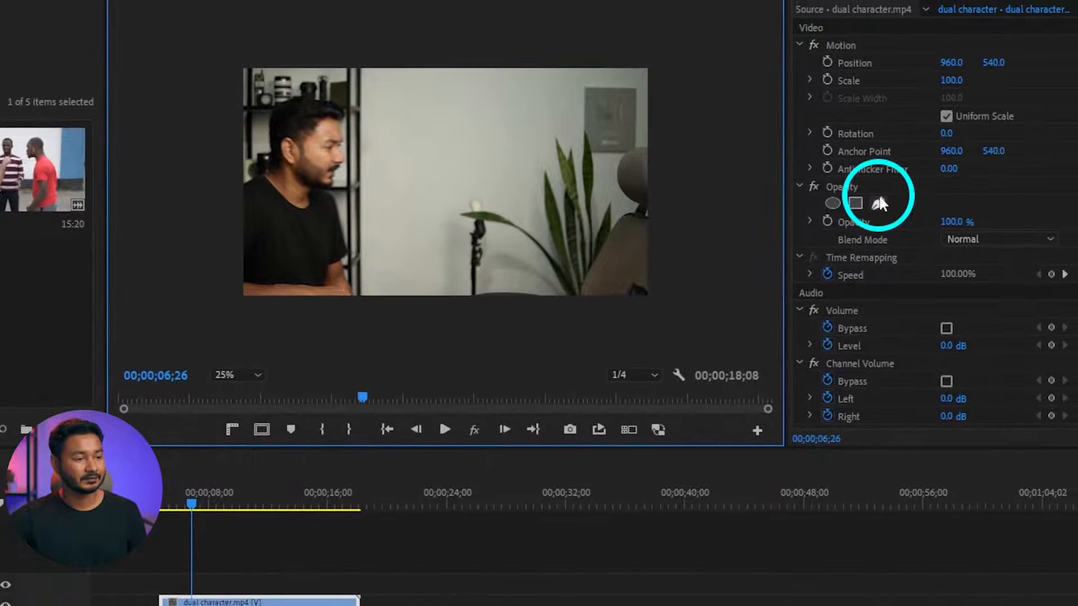
left_click(878, 202)
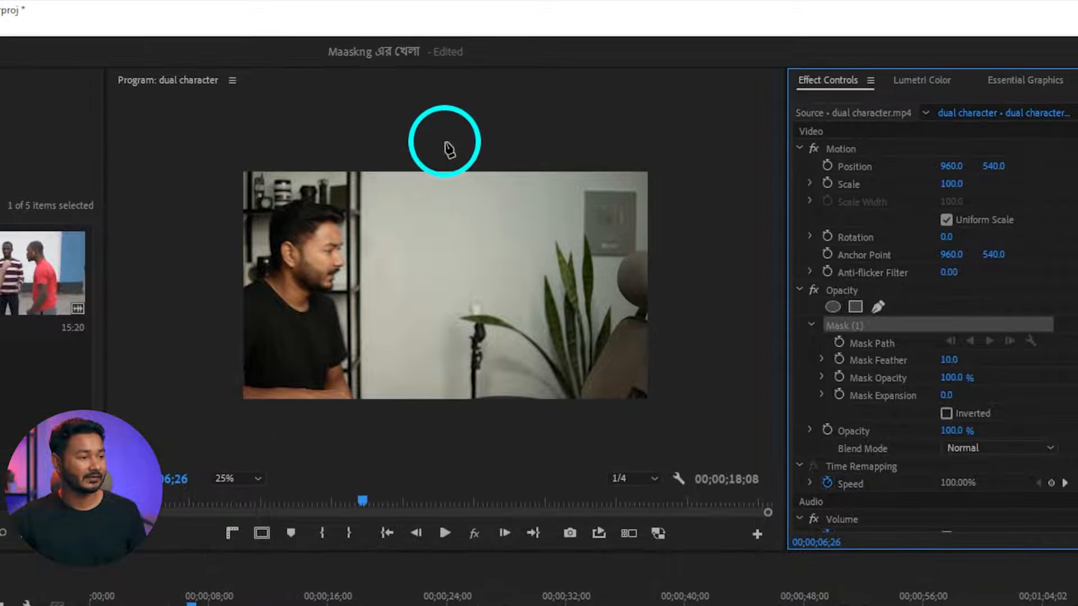
left_click(443, 143)
left_click(443, 430)
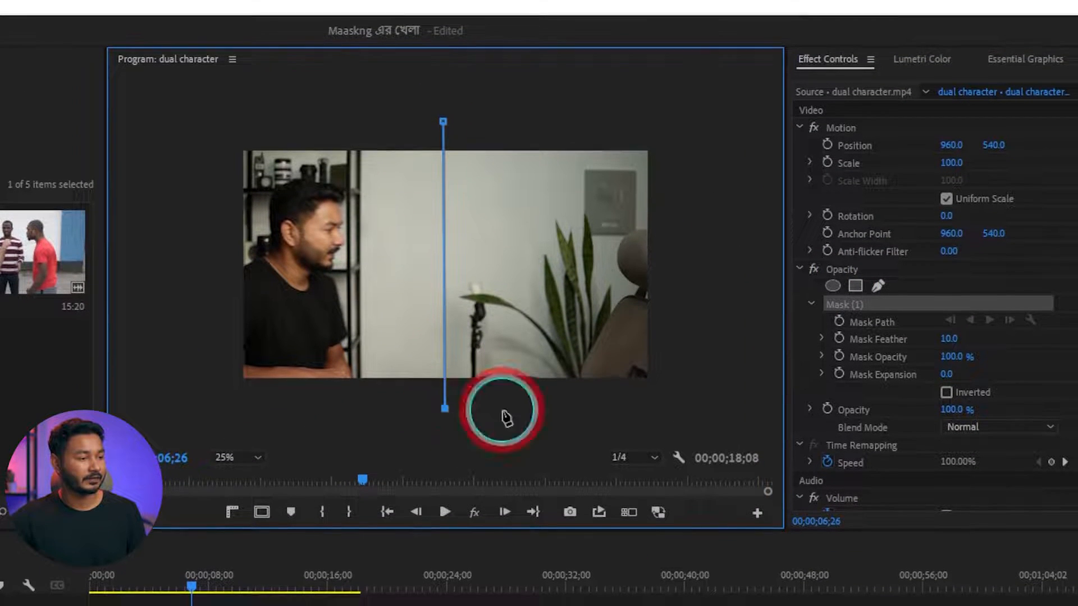
left_click(212, 410)
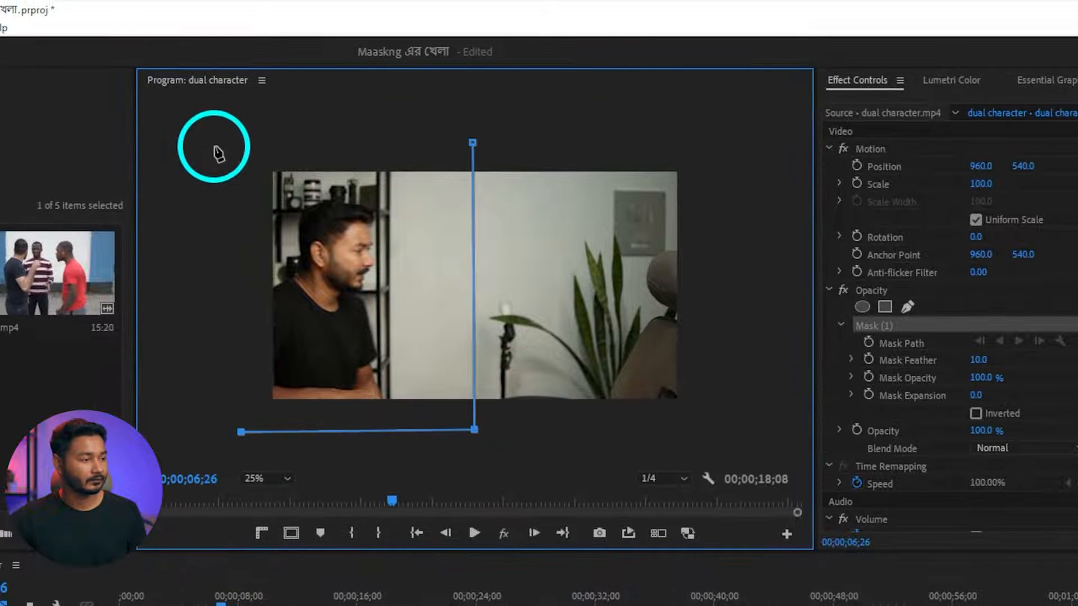
left_click(215, 145)
left_click(473, 143)
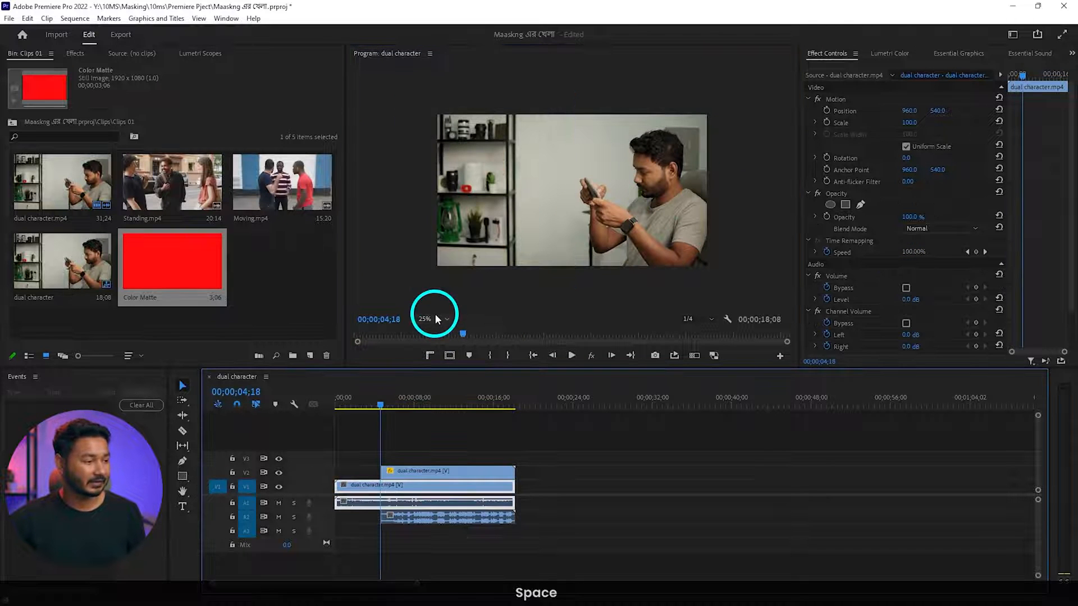
Fit the preview to its window and play the masked sequence from before the V2 clip, stopping at 00;00;11;01
left_click(436, 319)
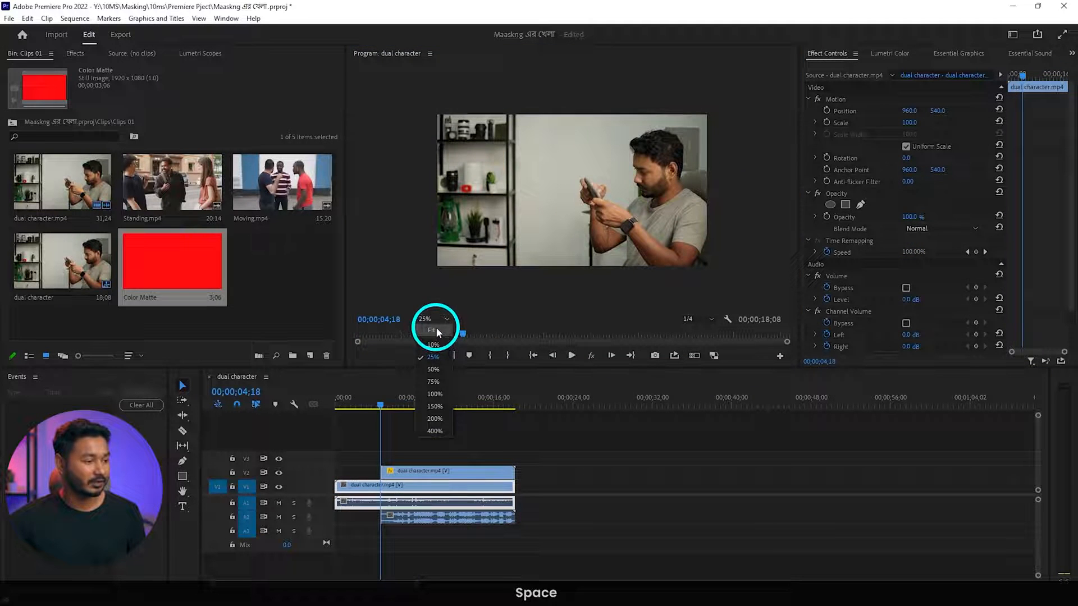
left_click(436, 329)
left_click_drag(379, 401, 370, 404)
key("space")
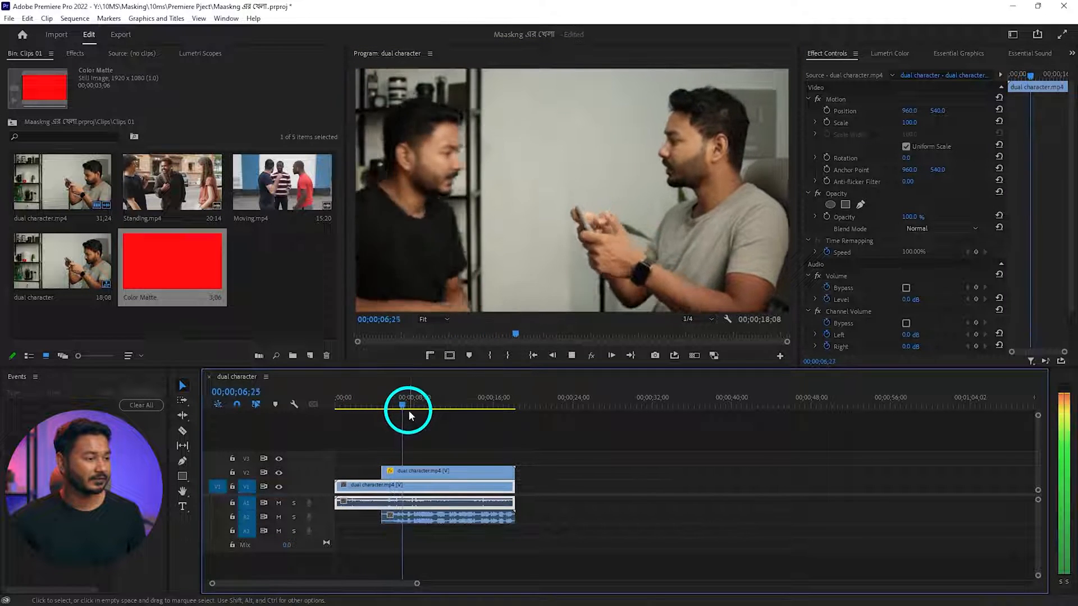
key("space")
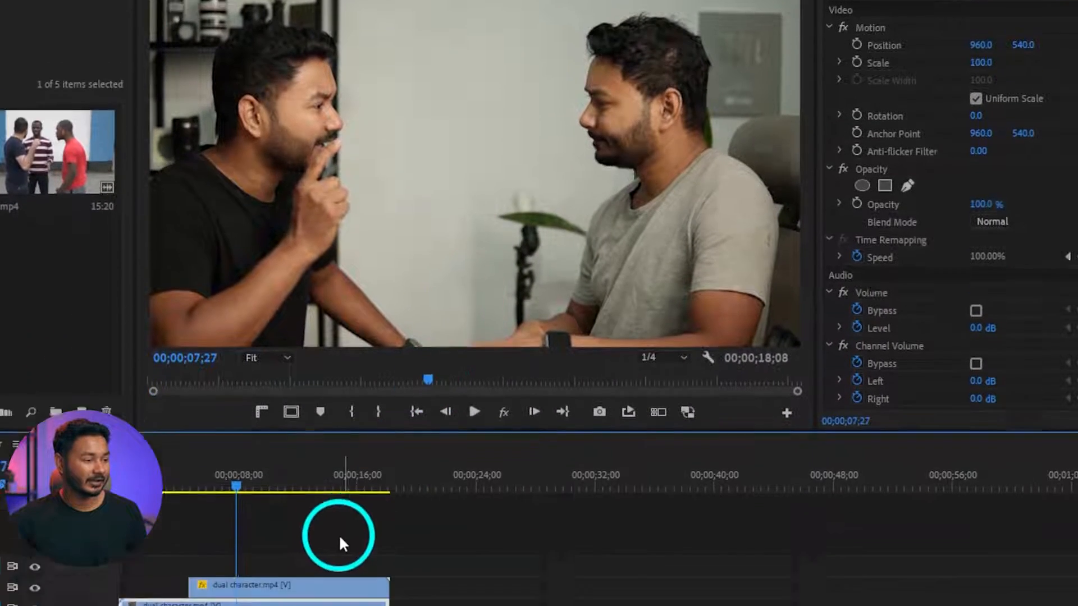
key("space")
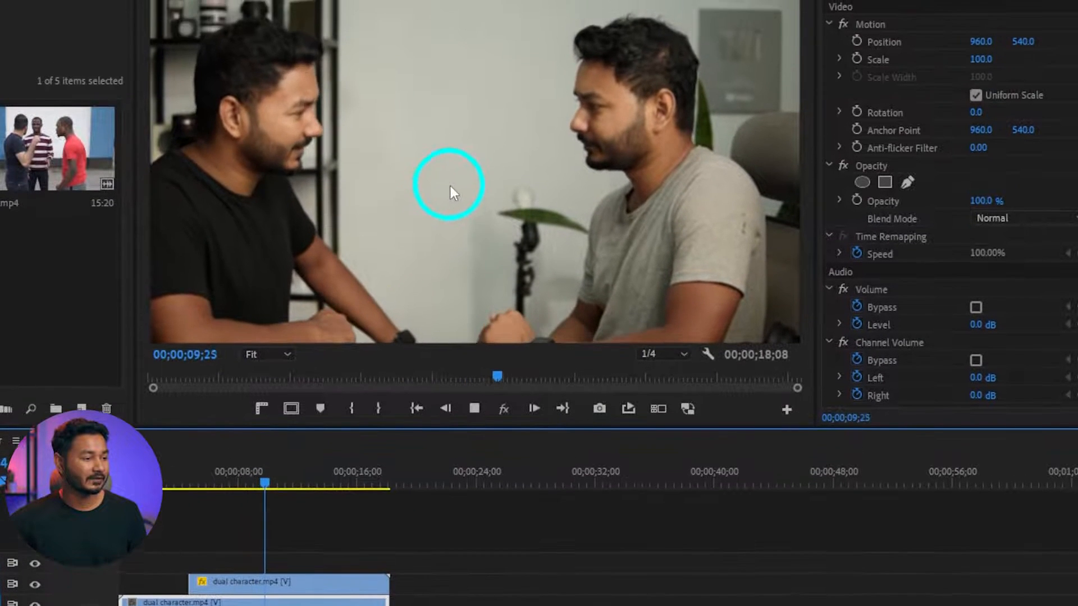
key("space")
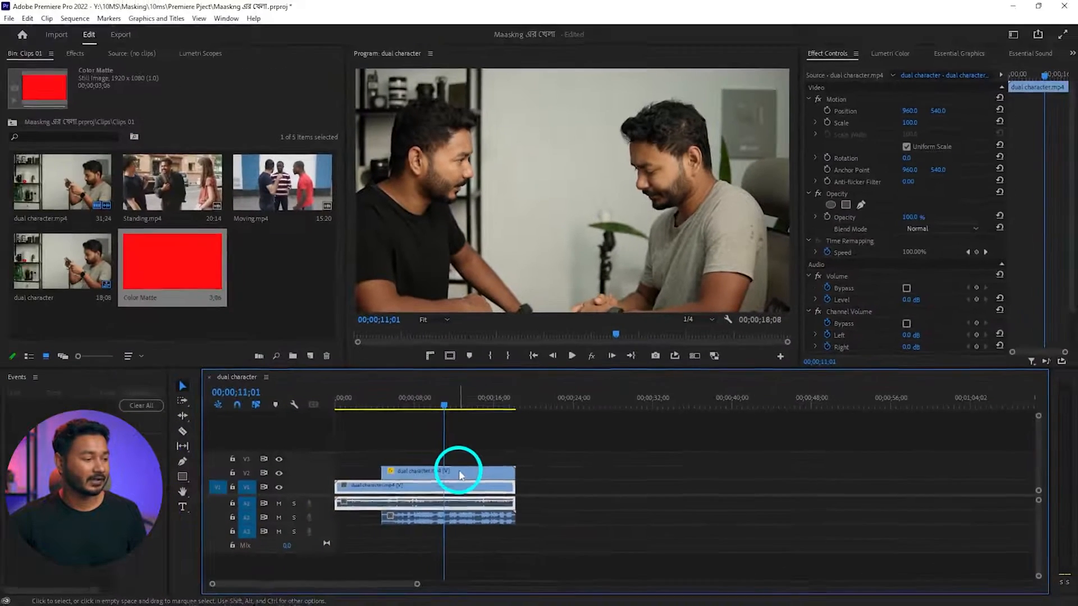
Add and shift points on the V2 mask's vertical edge so it bends between the two characters' hands
left_click(460, 470)
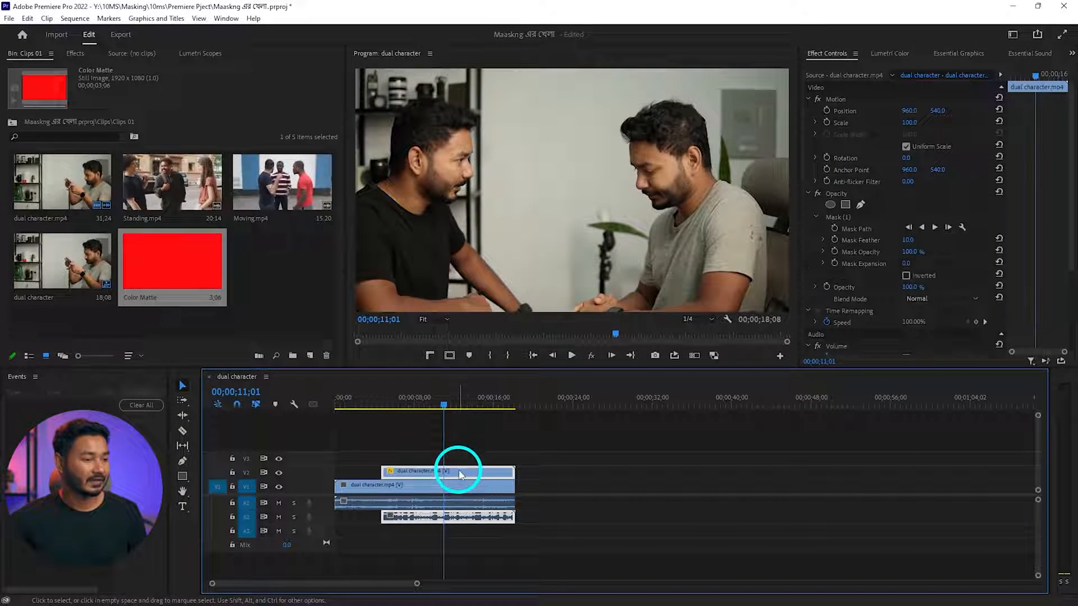
left_click(862, 211)
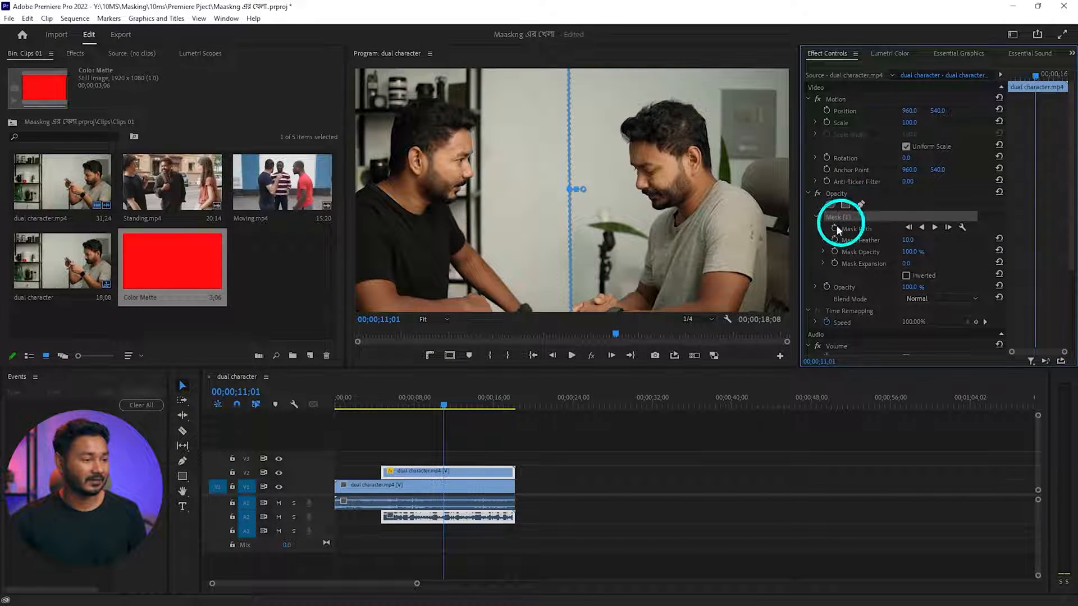
left_click(582, 268)
left_click_drag(573, 268, 564, 267)
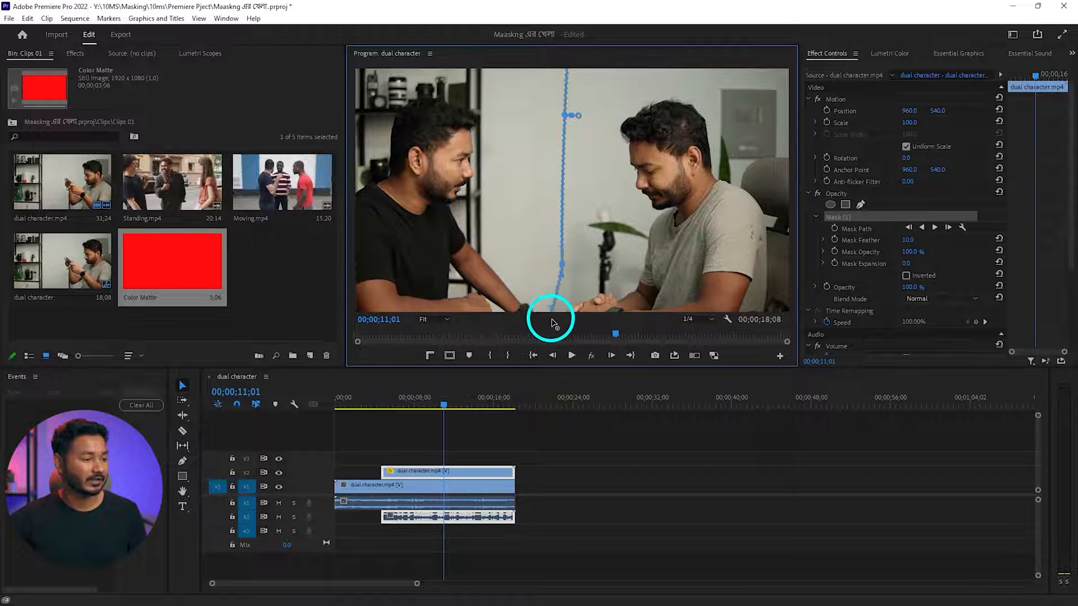
left_click_drag(566, 268, 574, 268)
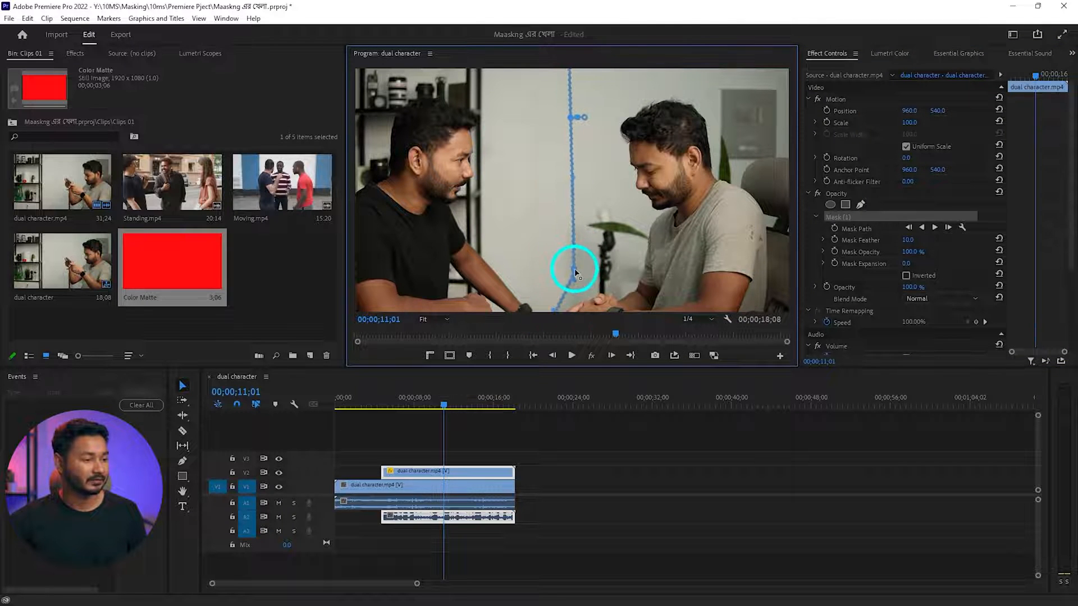
left_click_drag(564, 223, 560, 221)
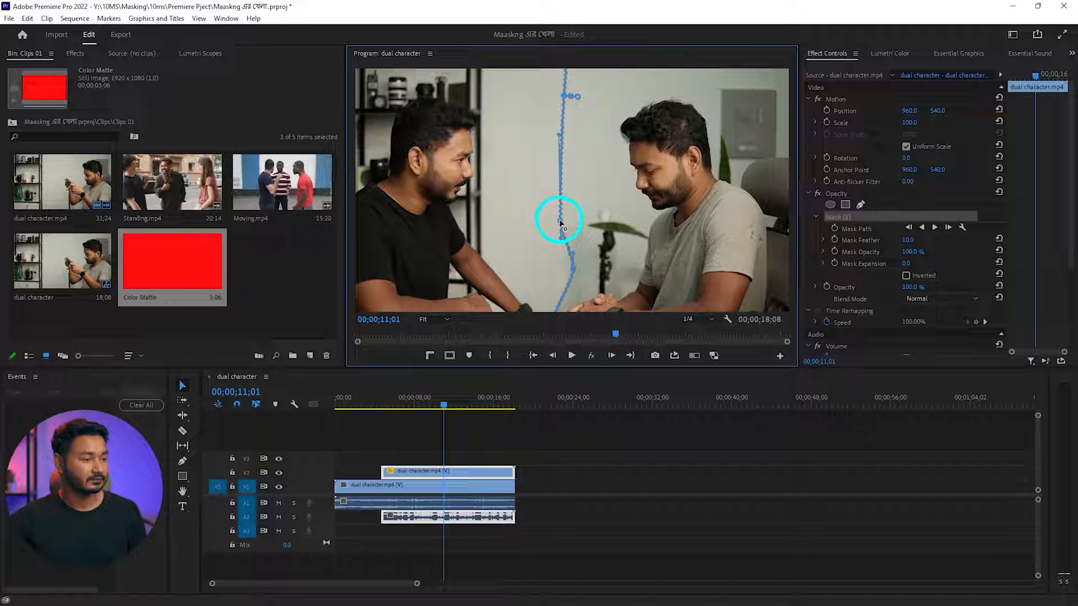
left_click(553, 394)
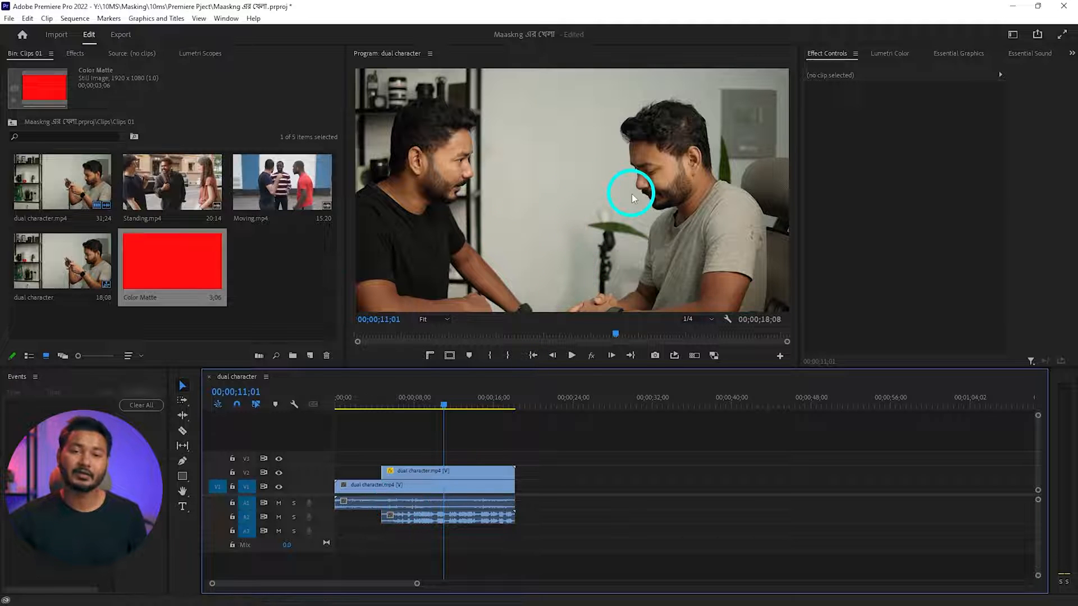
Set the V2 clip's mask feather to 46 and play the sequence from the start of that clip to 00;00;15;10
left_click(451, 476)
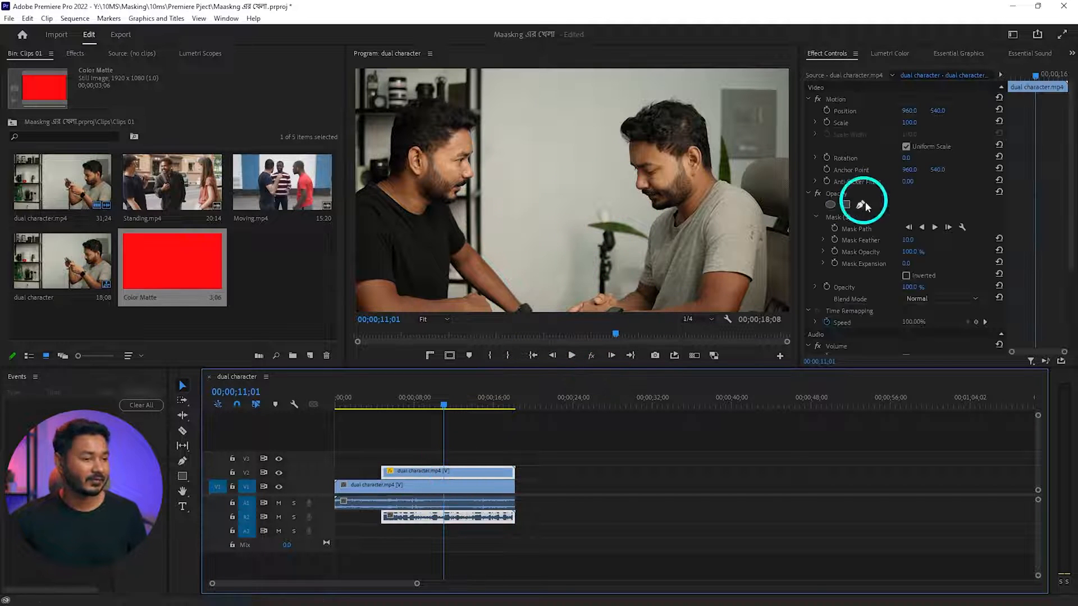
left_click_drag(904, 240, 924, 237)
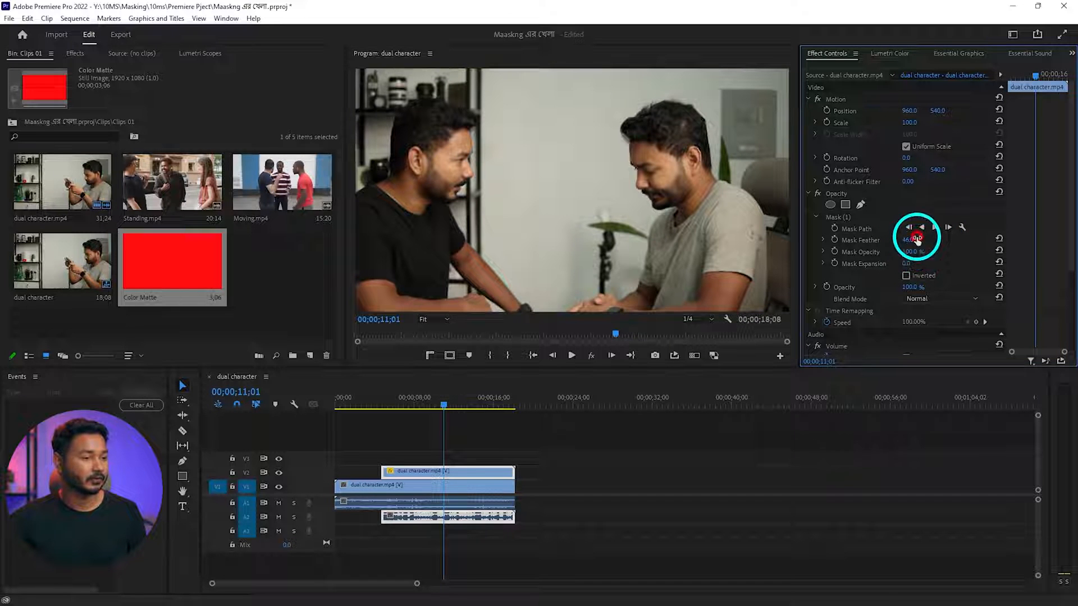
left_click_drag(391, 402, 379, 403)
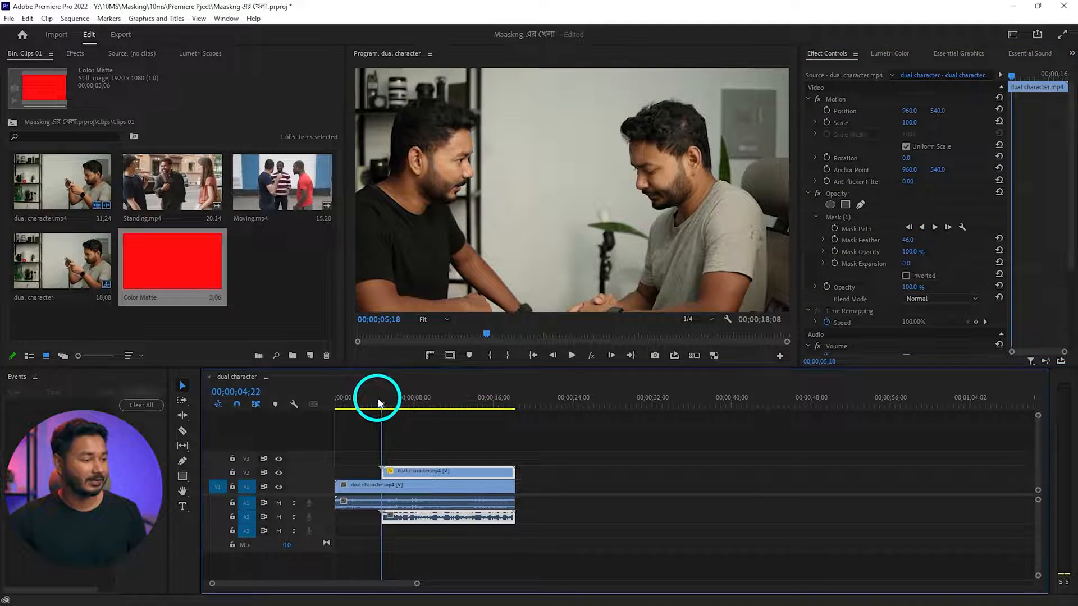
key("space")
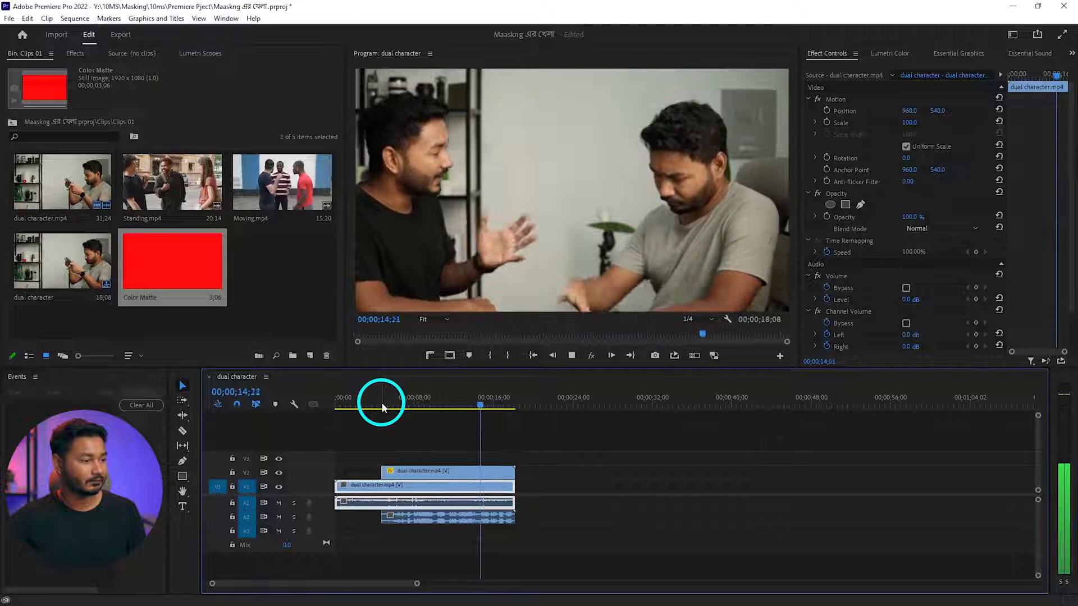
key("space")
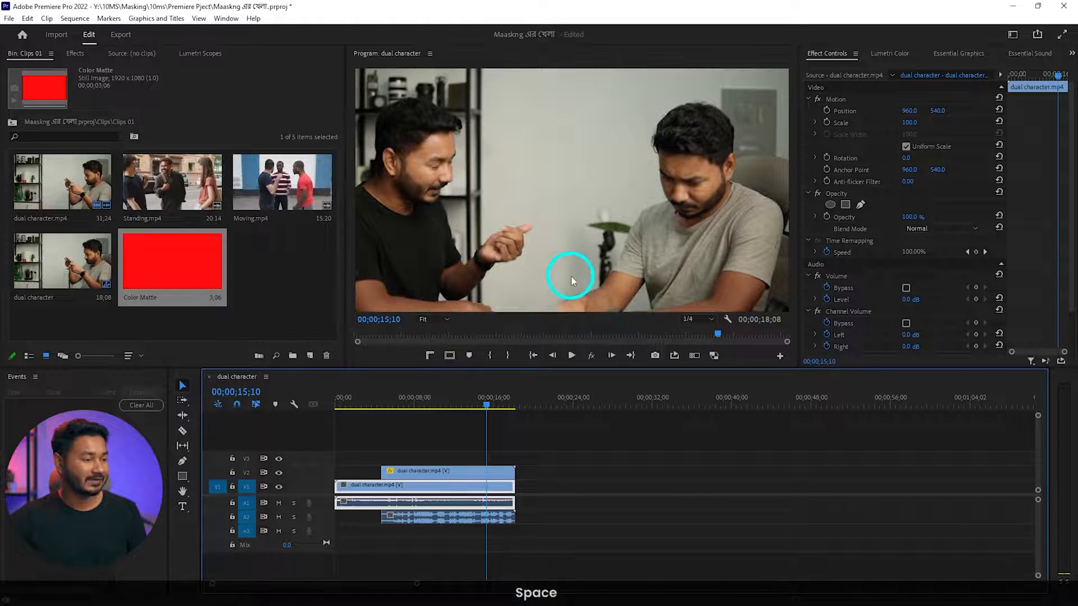
At 00;00;14;09, turn on Mask Path keyframing for the V2 clip's opacity mask
left_click_drag(485, 415, 471, 411)
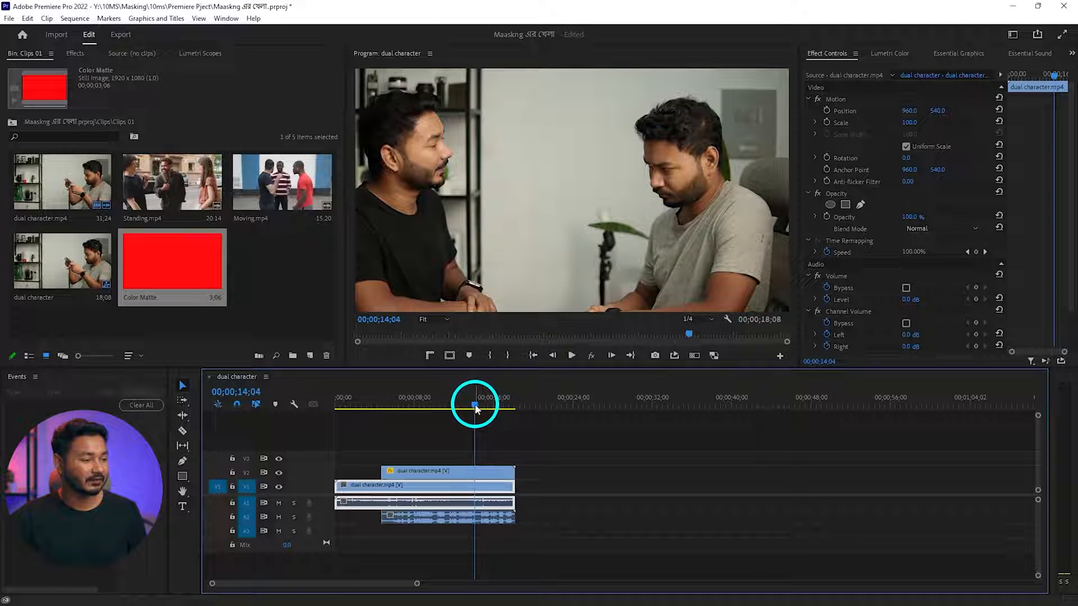
left_click_drag(475, 409, 477, 410)
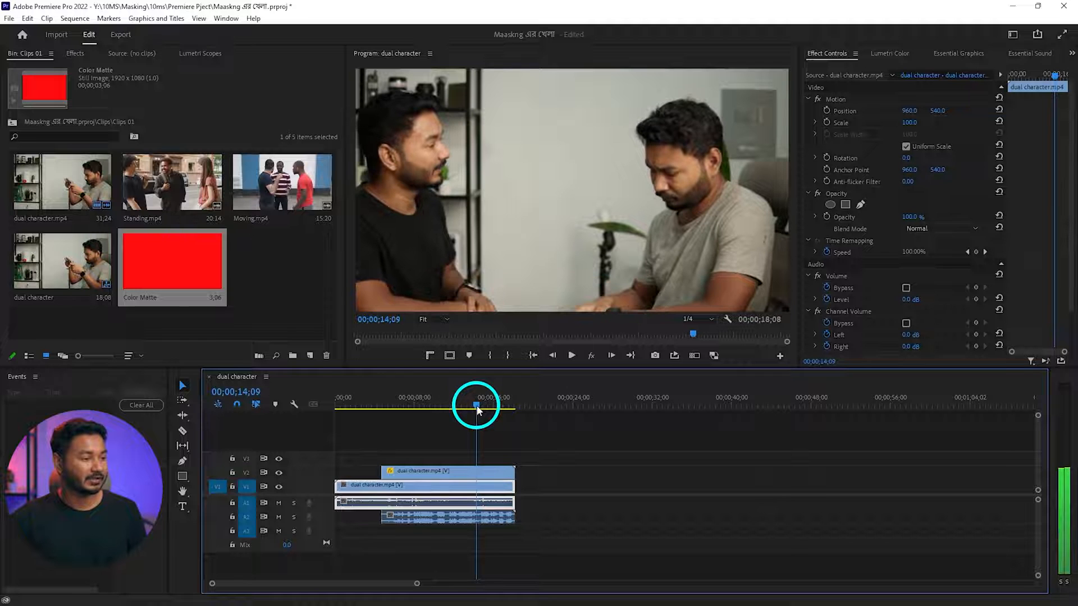
left_click(482, 475)
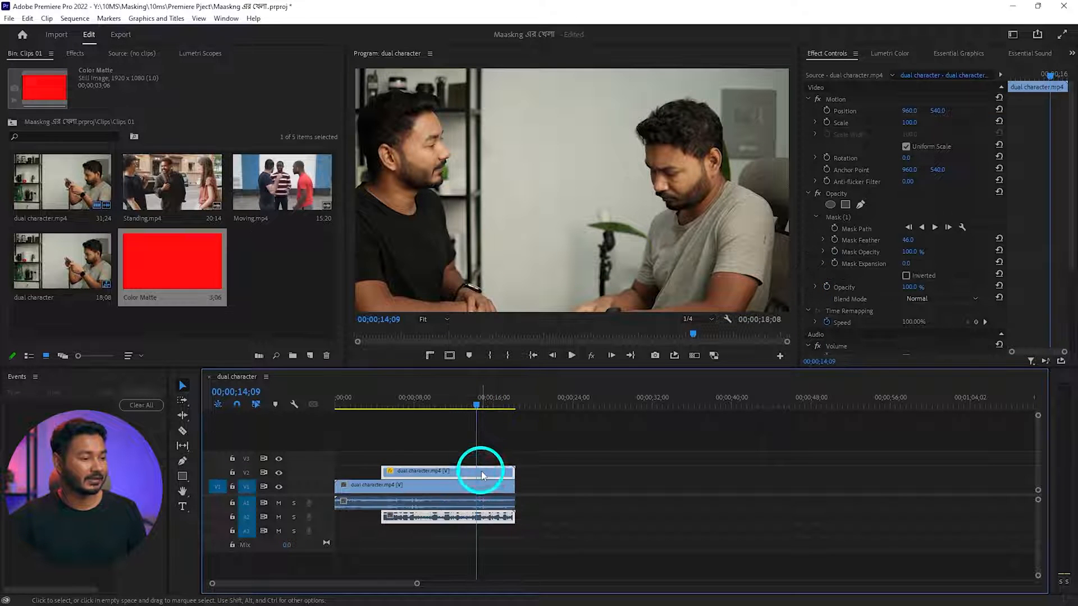
left_click(846, 217)
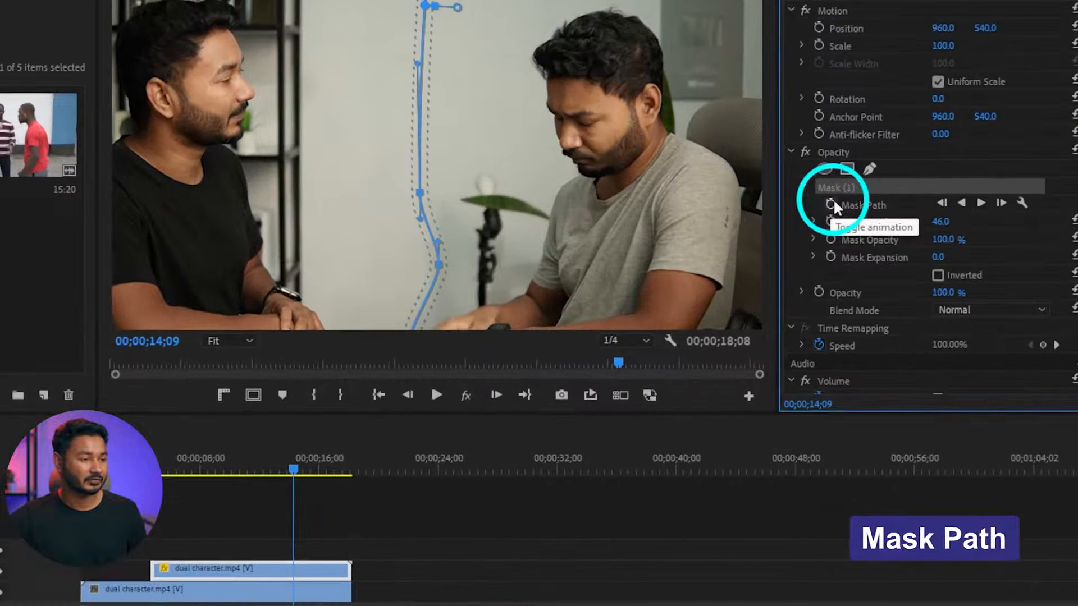
left_click(831, 204)
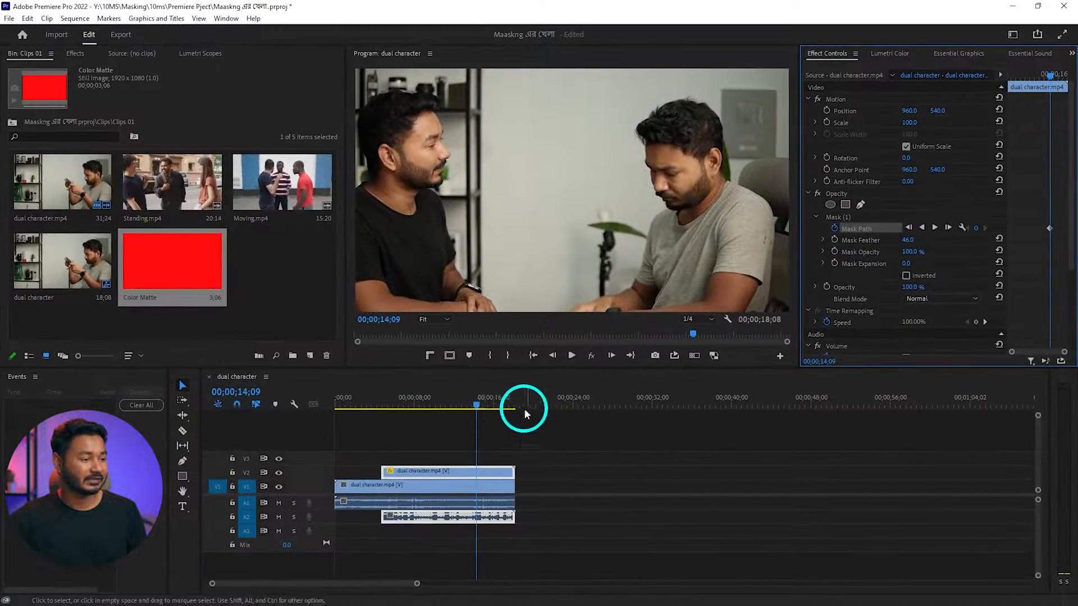
At 00;00;14;18, reshape the lower part of the V2 mask so it bends around the gray-shirted character's outstretched hand
left_click_drag(477, 409, 480, 409)
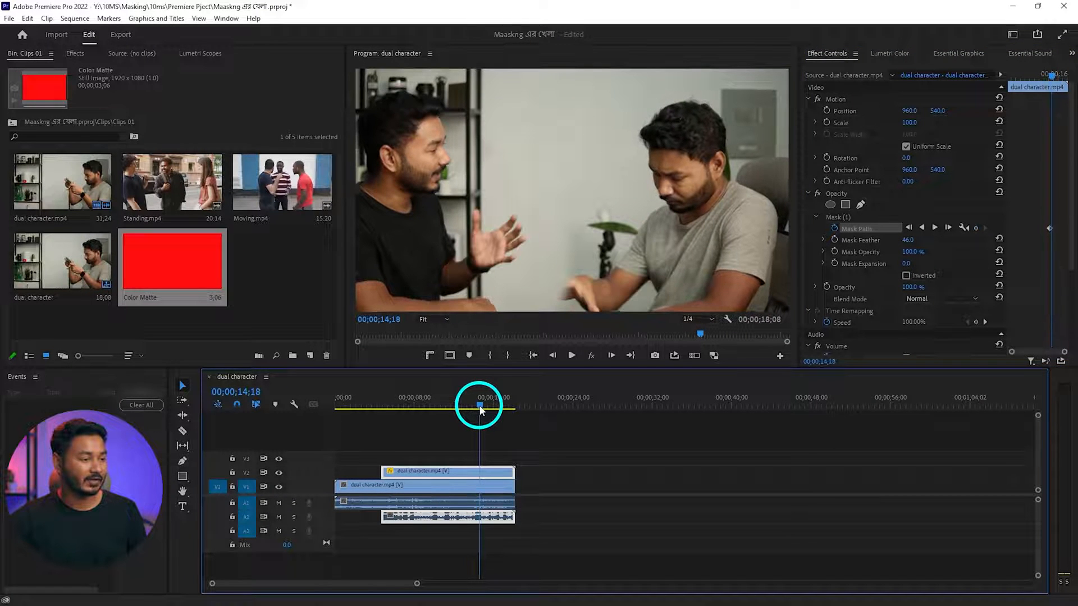
left_click(842, 217)
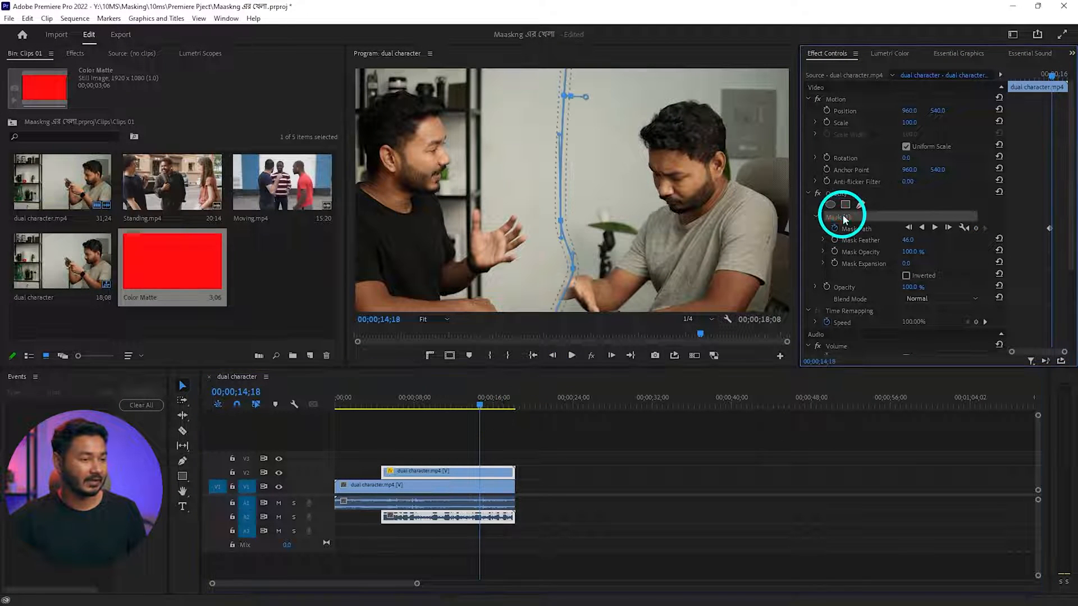
left_click(561, 306)
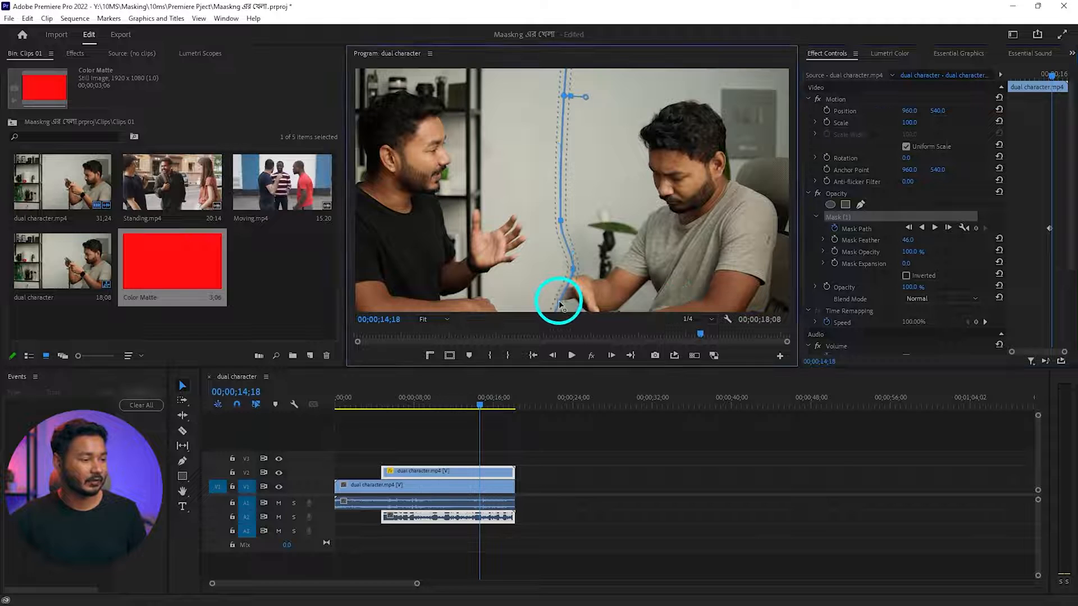
left_click_drag(547, 301, 532, 288)
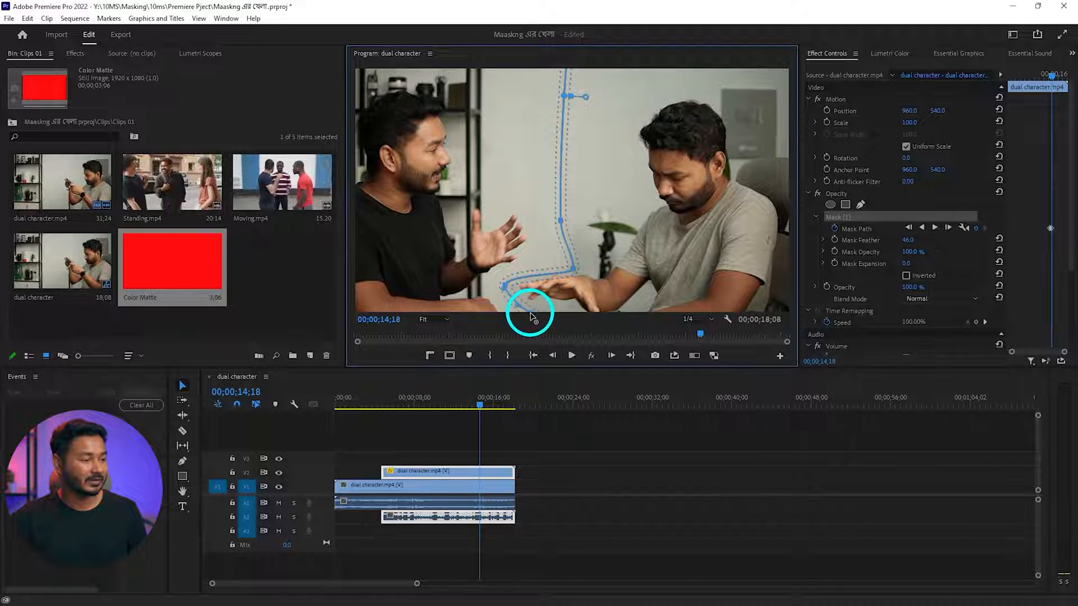
Play the dual character sequence from 00;00;12;15 and scrub on to its end to check the animated mask
left_click(459, 404)
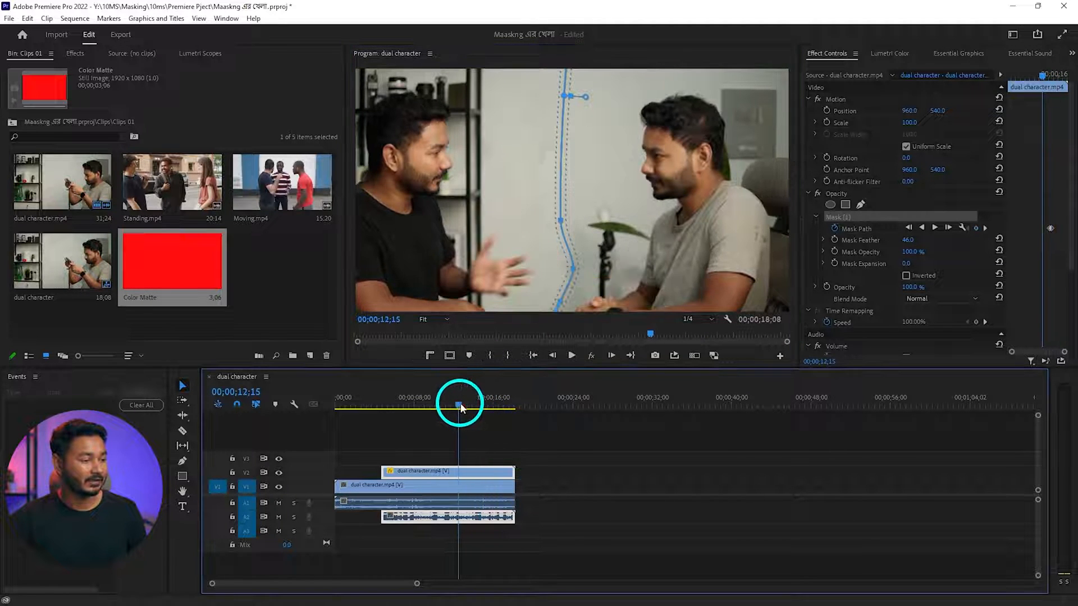
key("space")
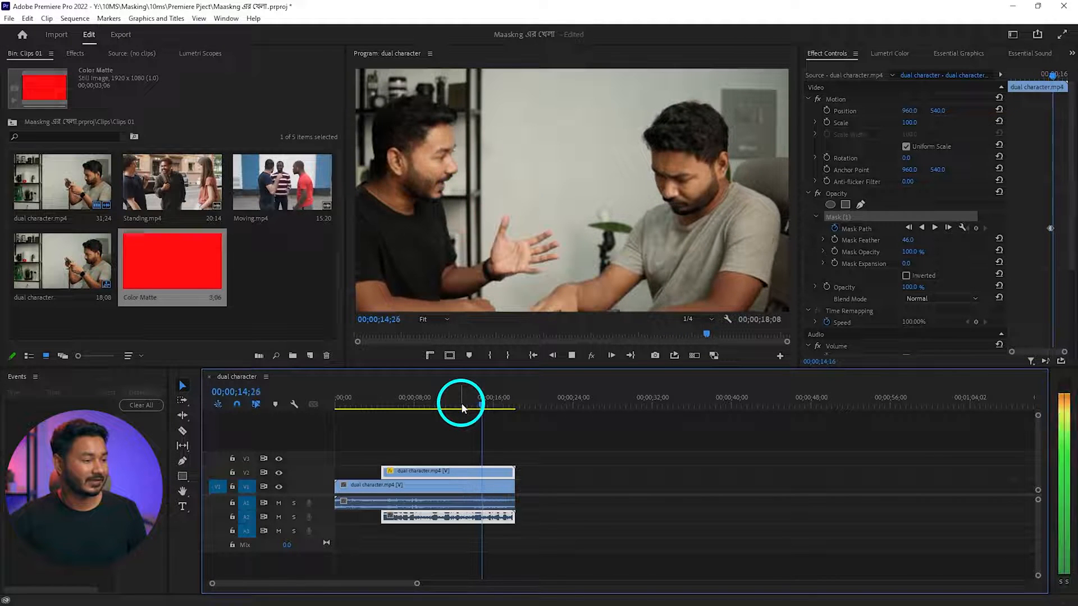
key("space")
left_click(476, 405)
left_click_drag(476, 405, 490, 404)
key("space")
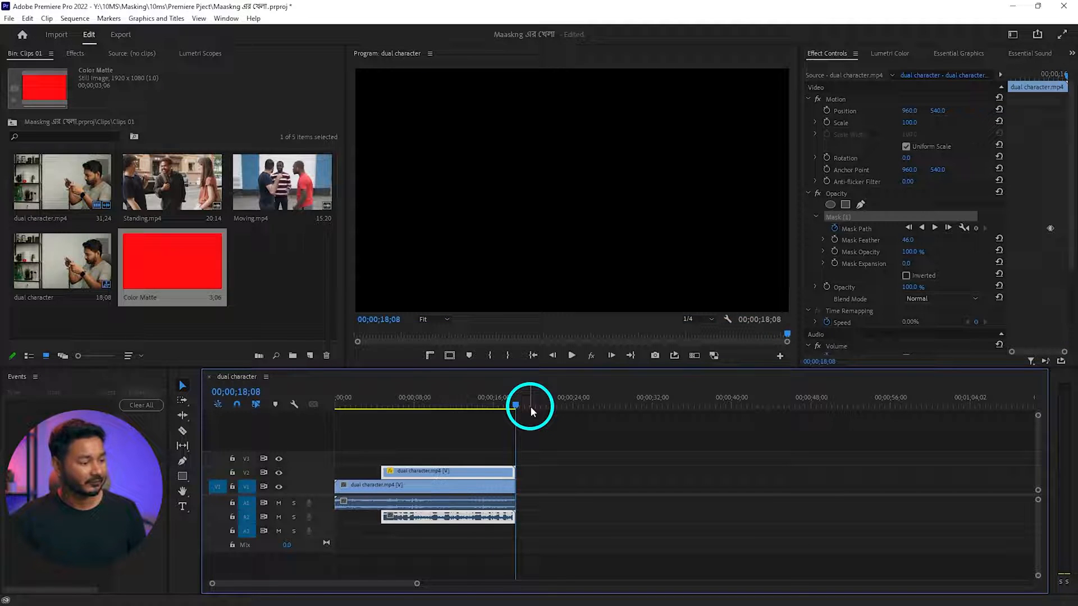
left_click(361, 402)
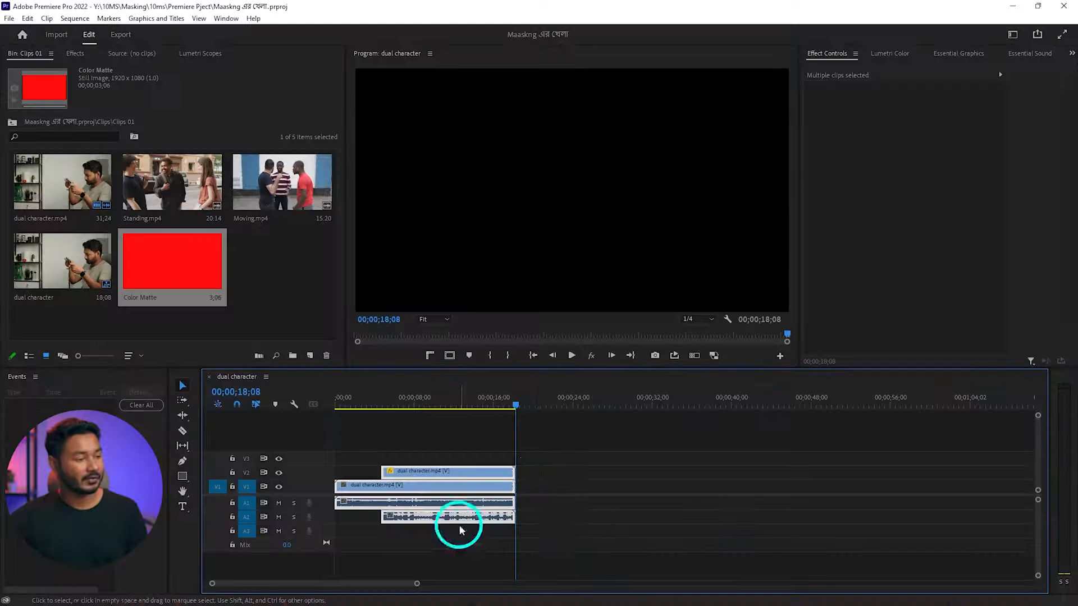
Place the Standing.mp4 clip on V1 starting at 00;00;21;18, scrub through its opening and return to its start
left_click(522, 405)
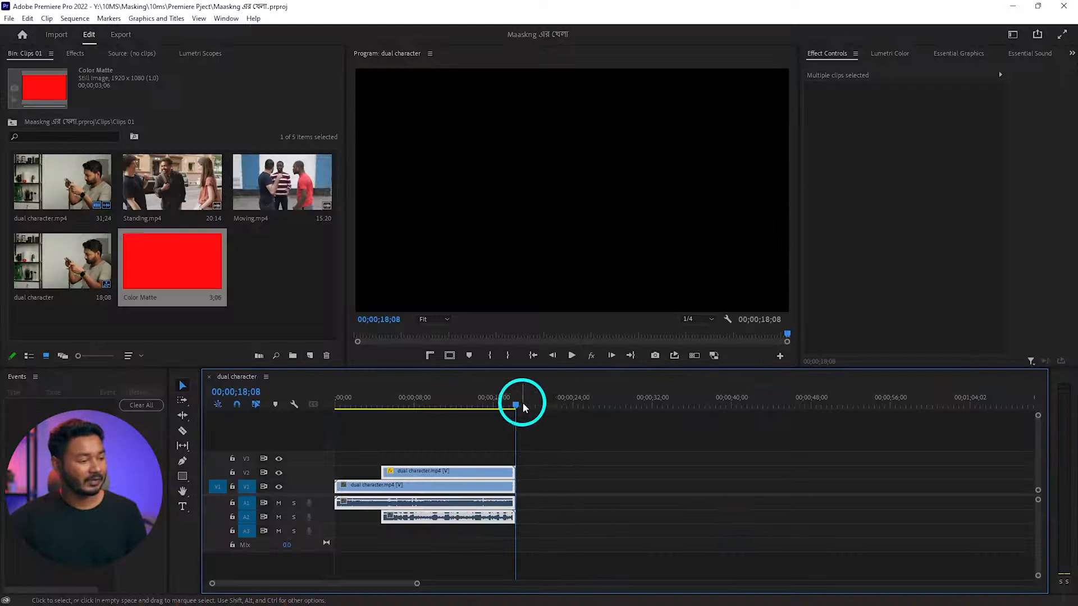
left_click_drag(522, 405, 549, 404)
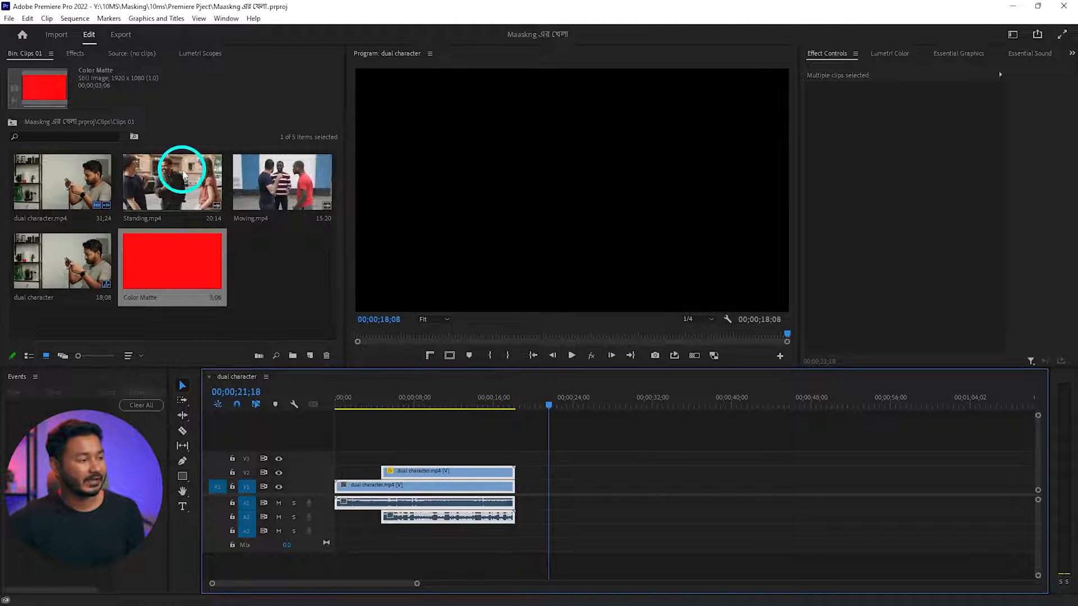
left_click_drag(182, 174, 553, 494)
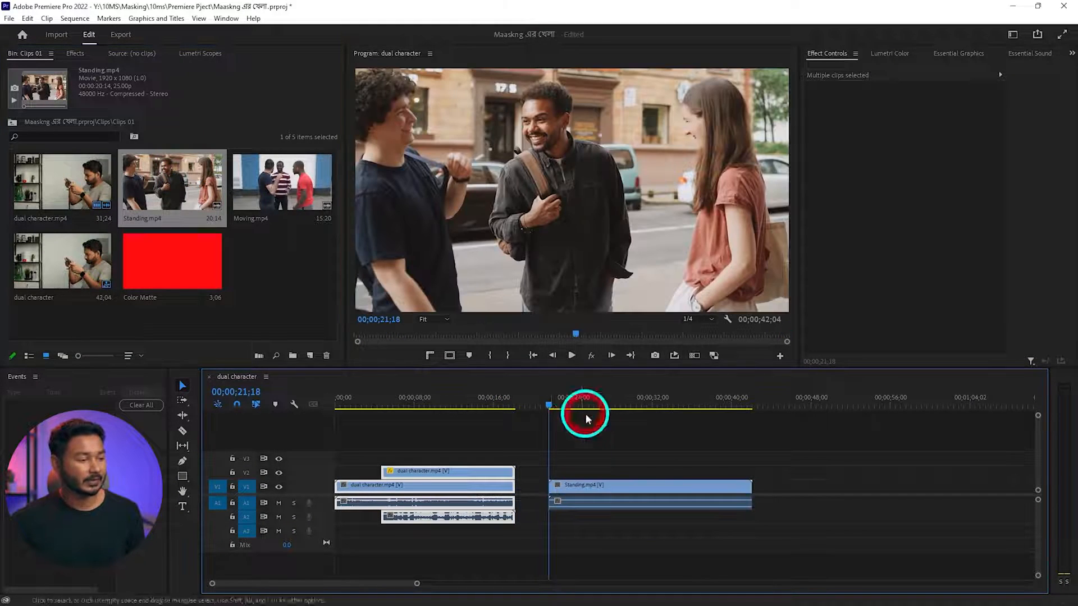
left_click_drag(557, 401, 585, 404)
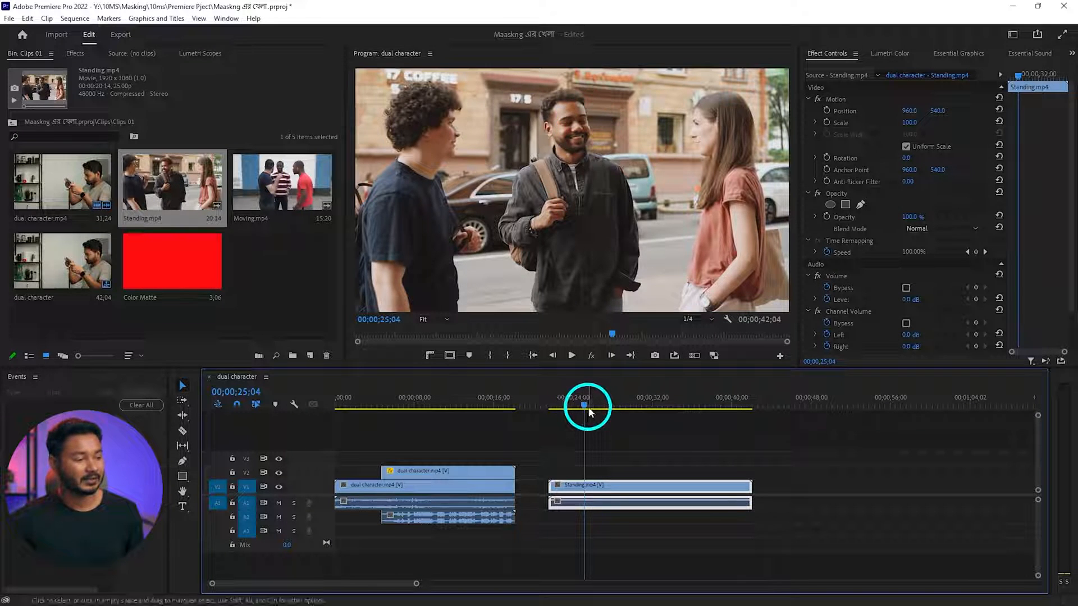
left_click_drag(584, 406, 549, 405)
Search the effects for "blur" and apply Gaussian Blur to the Standing.mp4 clip
left_click(73, 53)
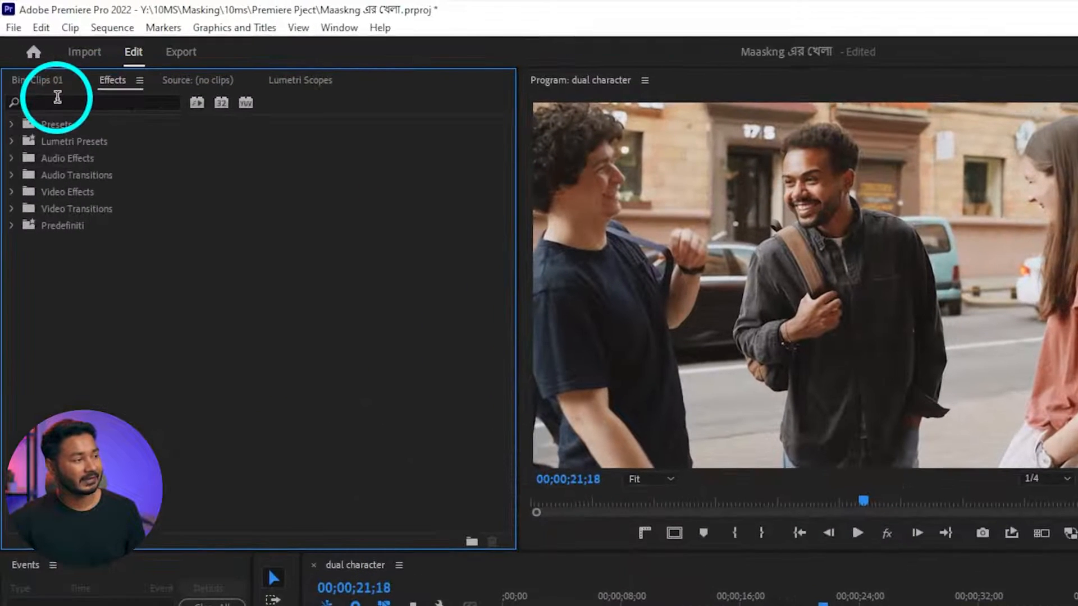
left_click(39, 65)
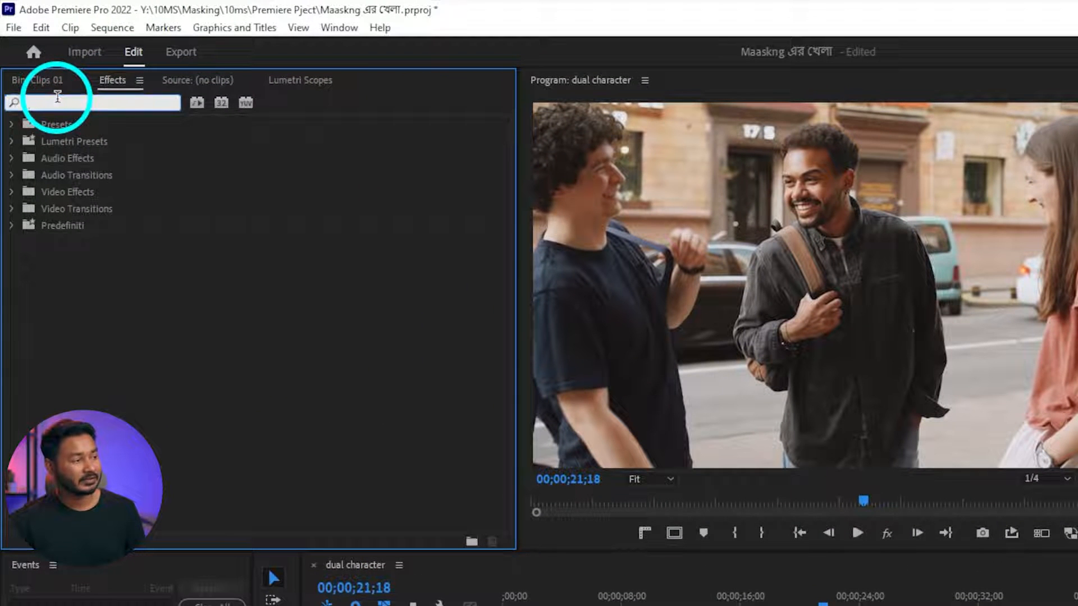
type("blur")
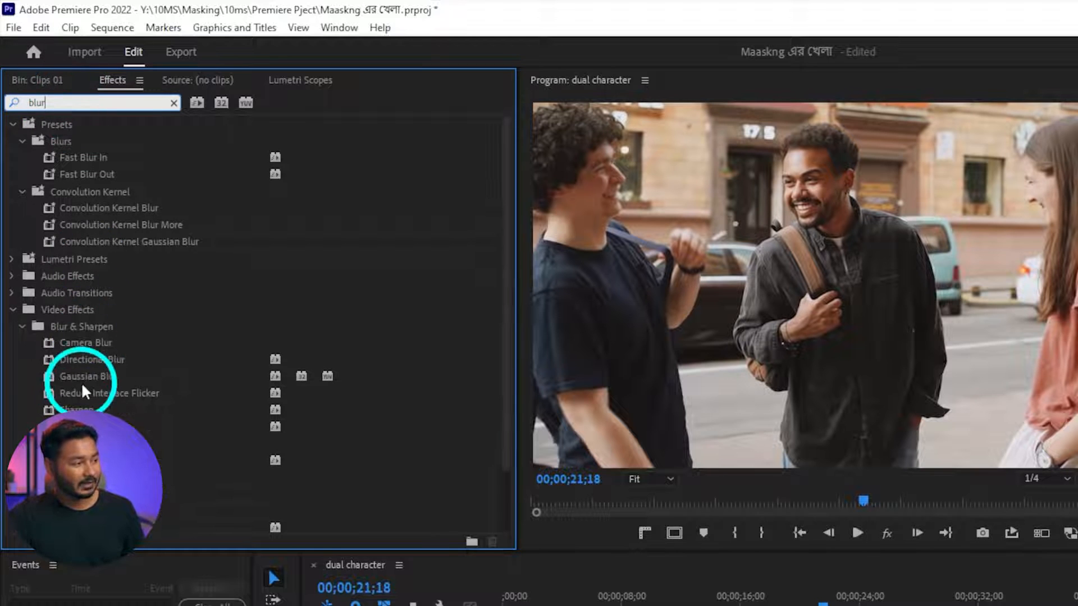
left_click(83, 375)
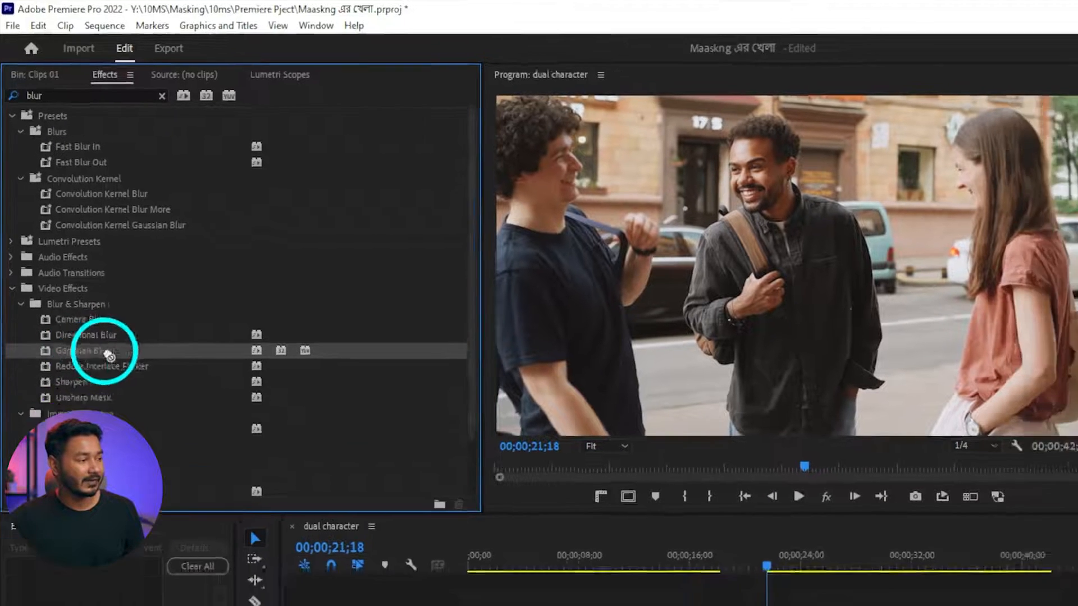
left_click_drag(86, 373, 634, 493)
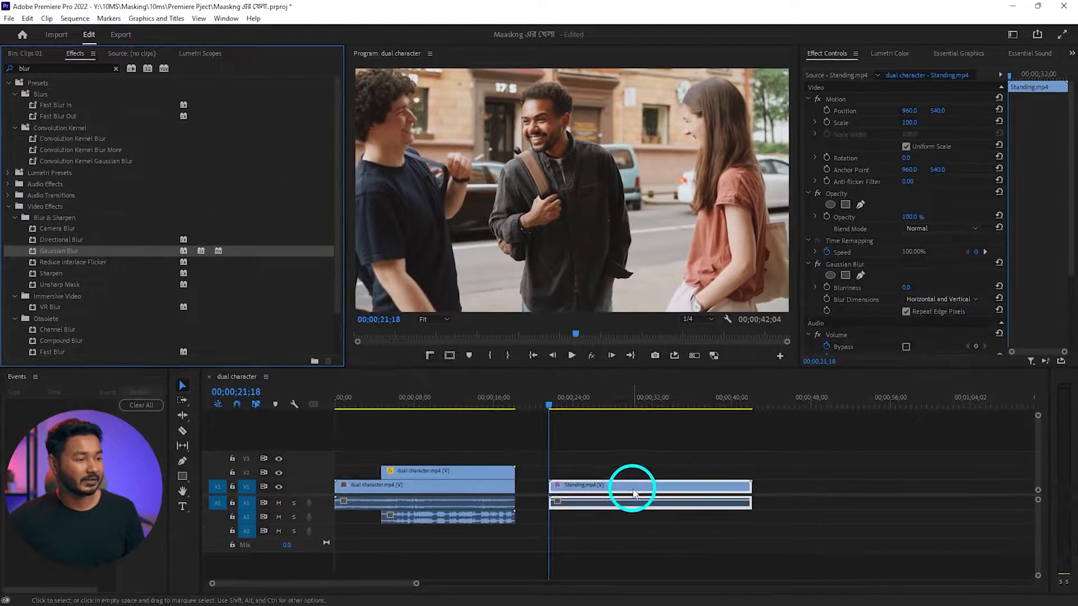
Set the Gaussian Blur blurriness on the Standing.mp4 clip to 80
left_click(831, 53)
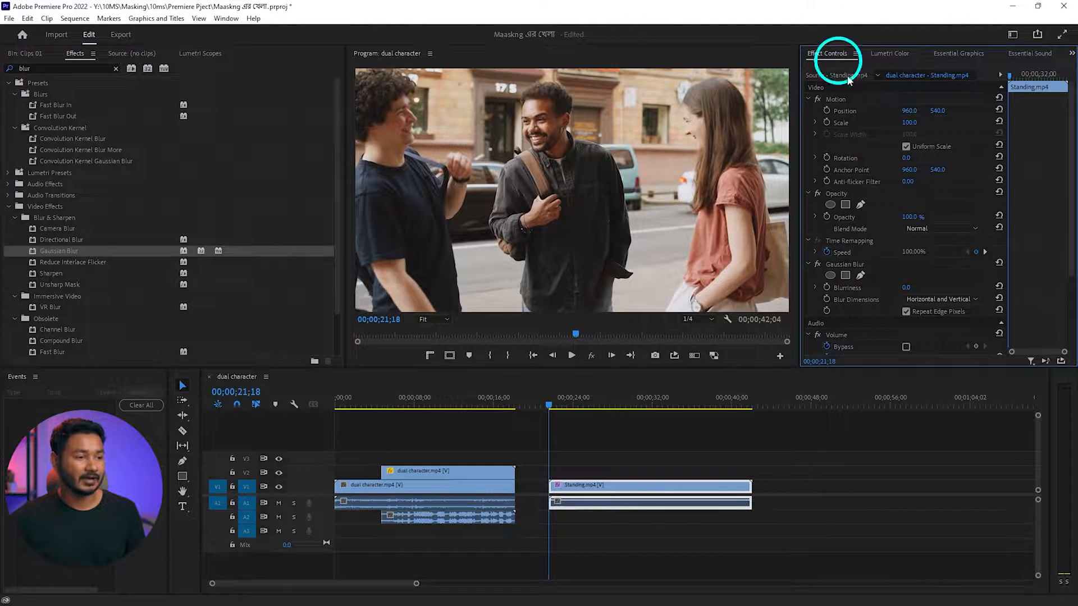
left_click(844, 264)
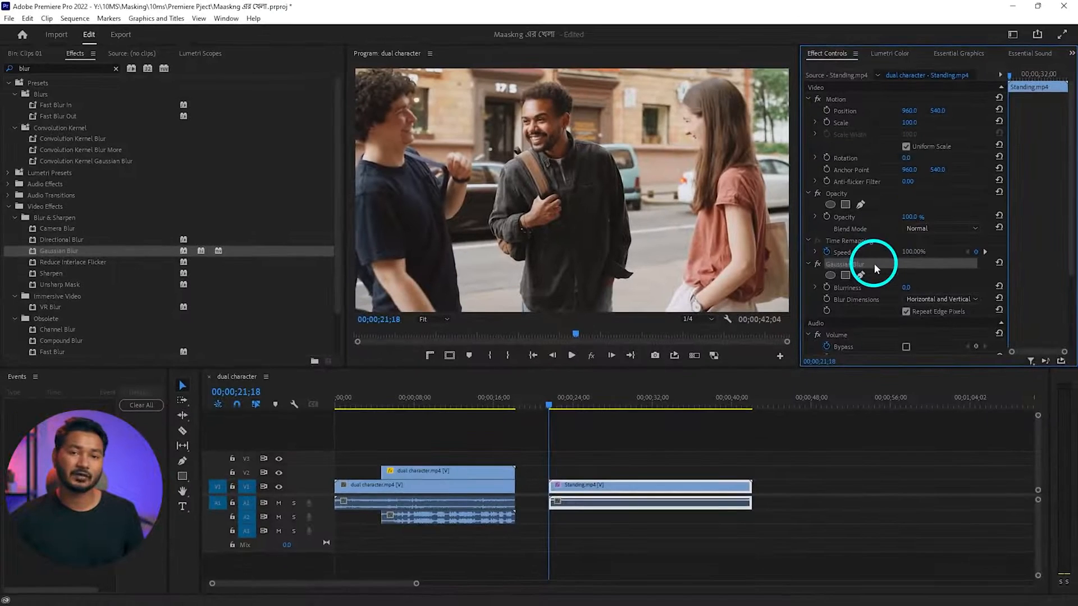
left_click(226, 18)
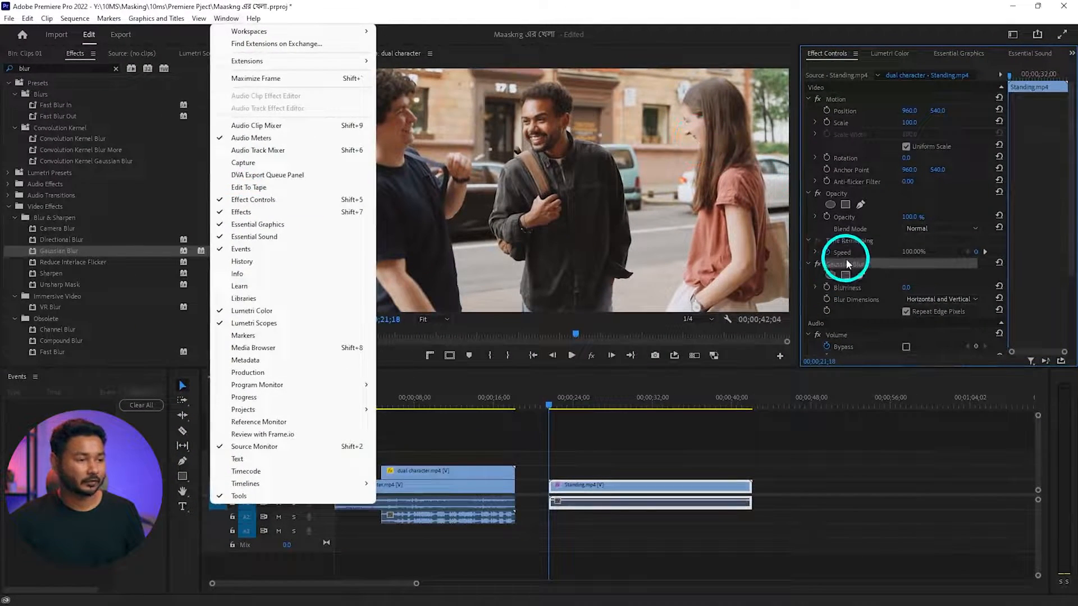
left_click(847, 264)
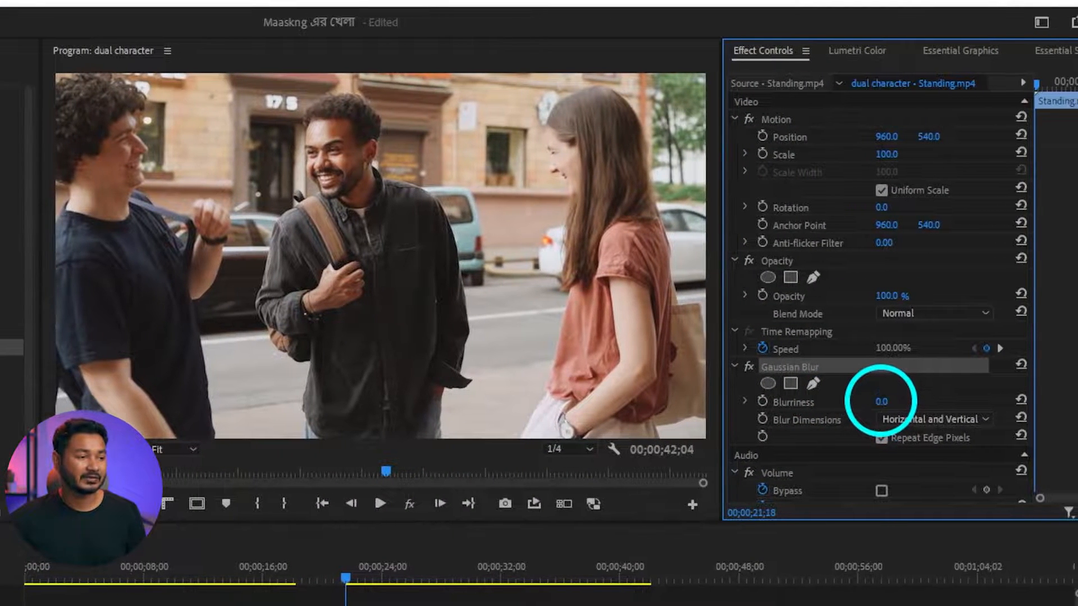
mouse_move(881, 402)
left_mouse_down()
mouse_move(938, 395)
mouse_move(892, 393)
left_mouse_up()
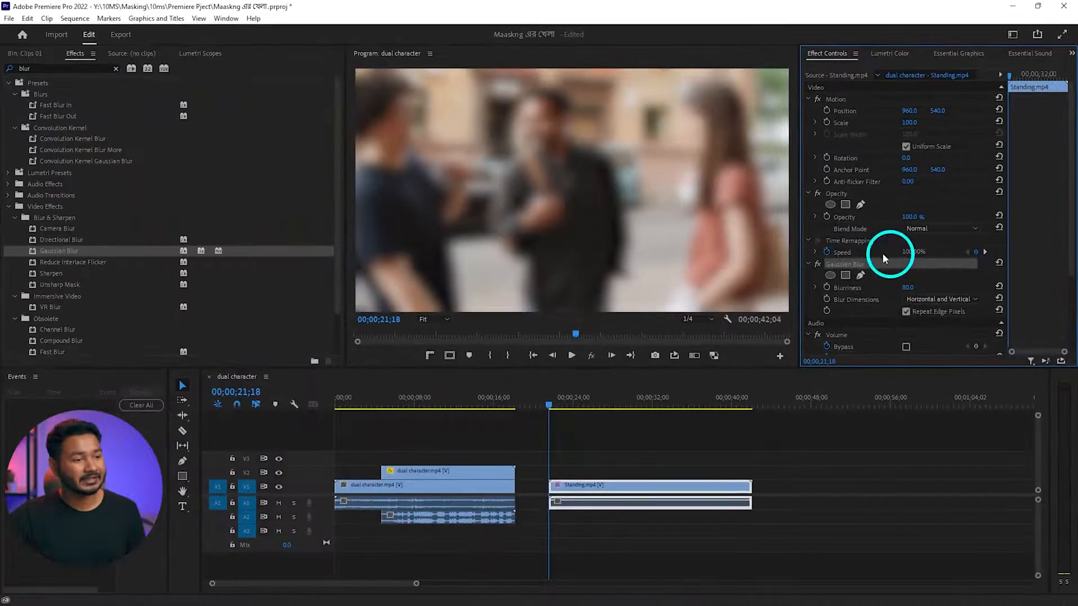
Add an ellipse mask to the Gaussian Blur, place it over the middle man's face and set its feather to 96
left_click(830, 275)
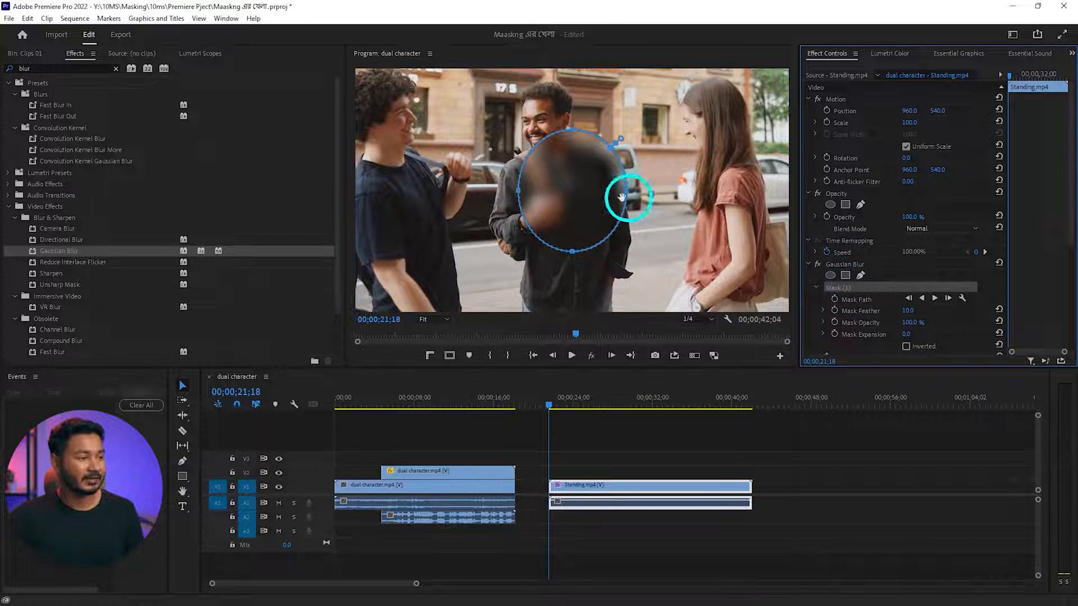
left_click_drag(554, 193, 556, 145)
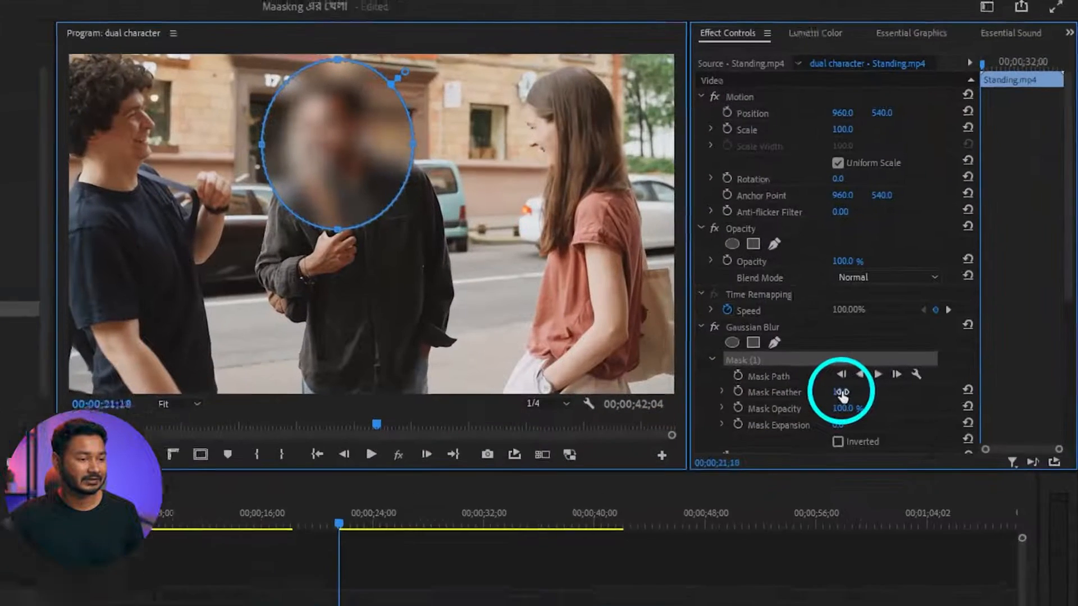
left_click_drag(908, 311, 962, 307)
left_click_drag(905, 406, 902, 394)
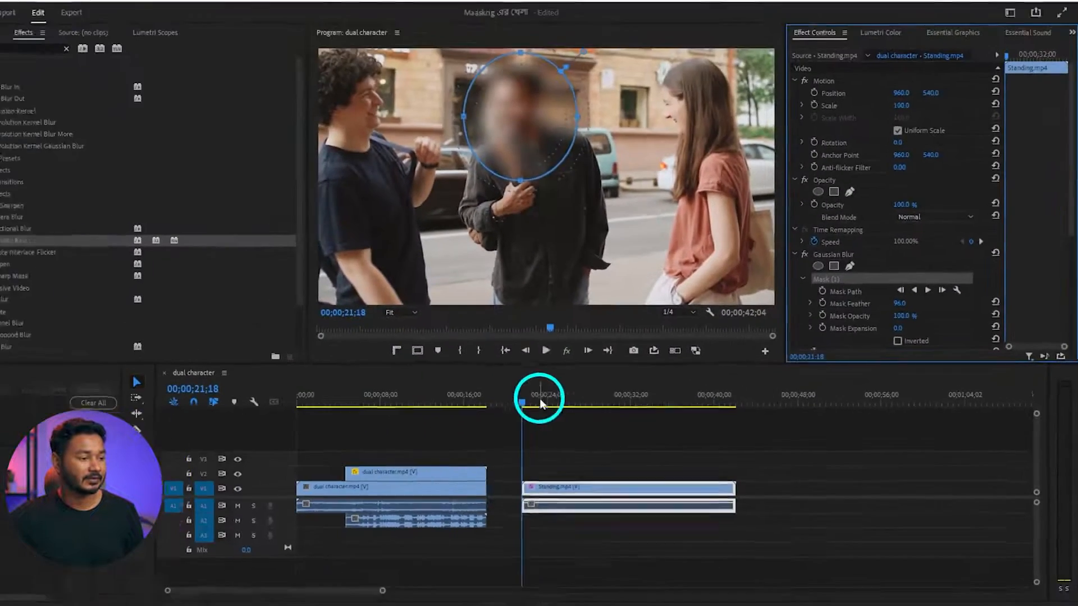
Shift and widen the blur mask over the middle man's face at 00;00;27;22, and play on to 00;00;29;08
key("space")
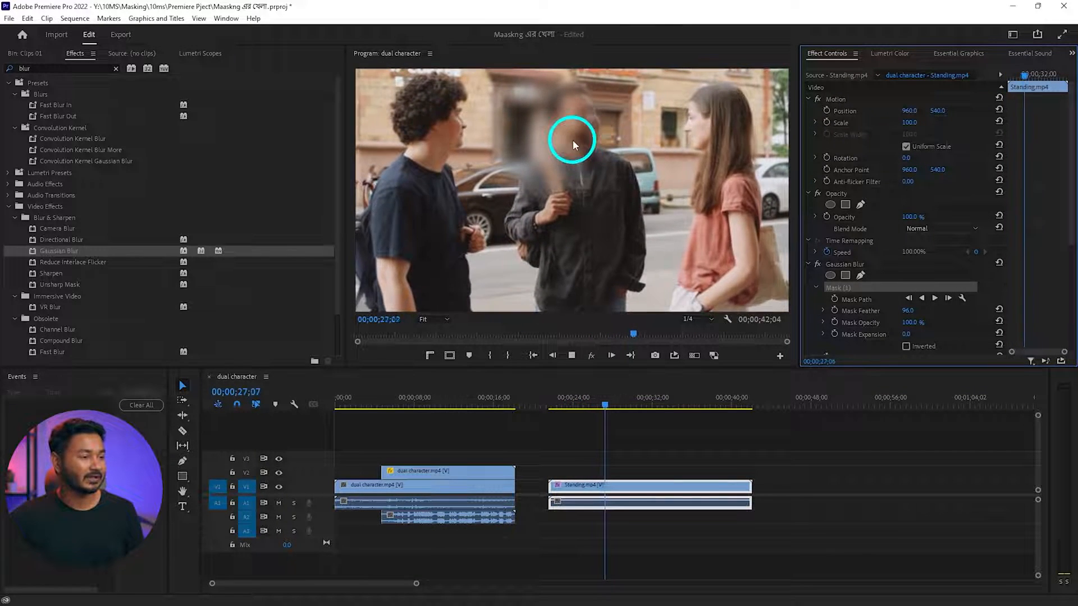
key("space")
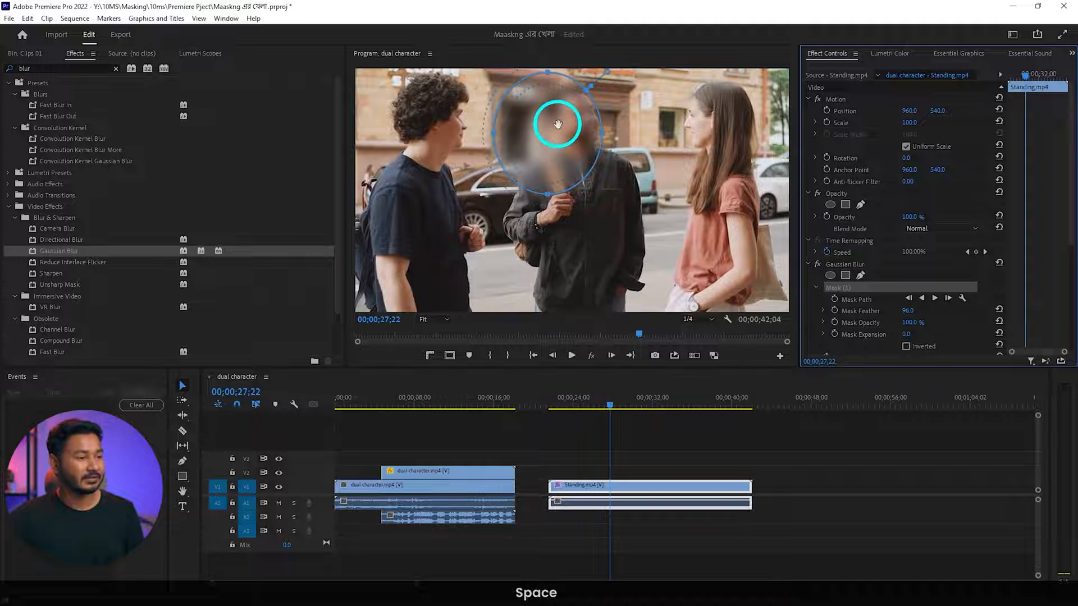
mouse_move(557, 124)
left_mouse_down()
mouse_move(575, 236)
mouse_move(556, 139)
mouse_move(570, 140)
left_mouse_up()
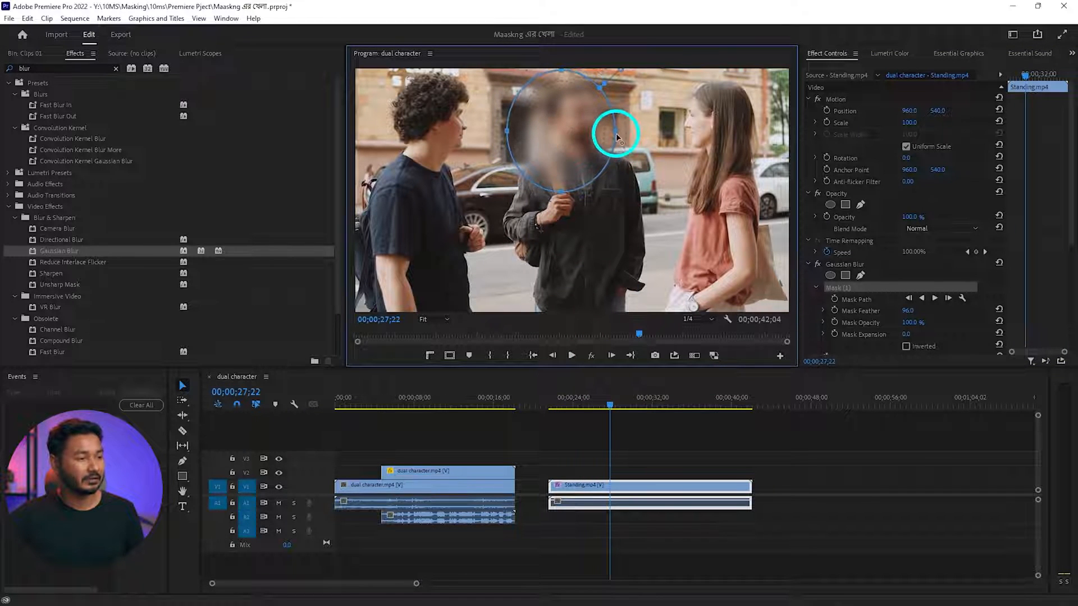
key("space")
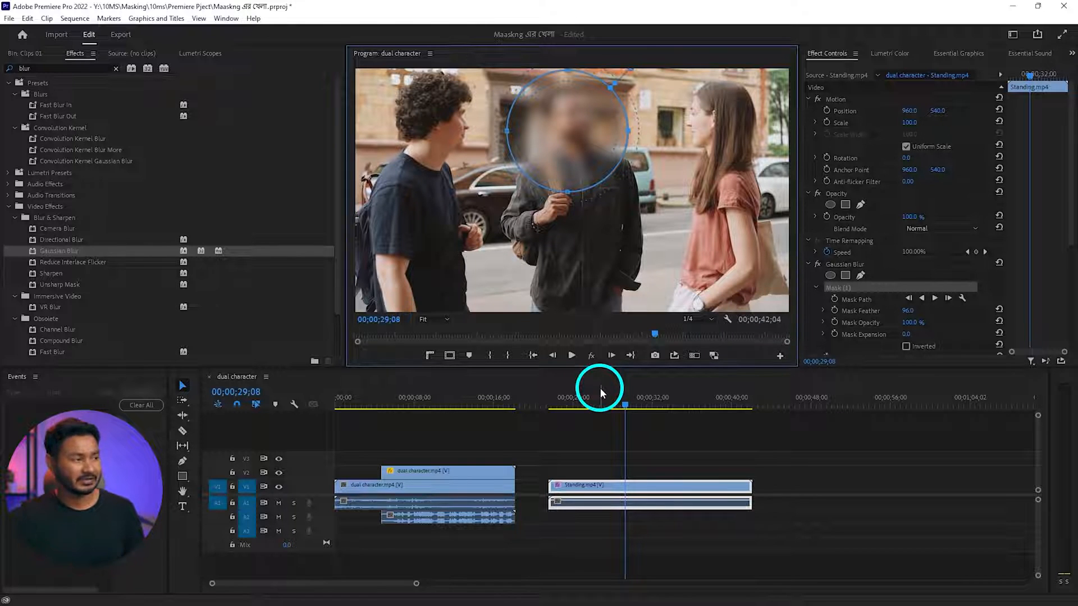
Place Moving.mp4 on track V1 after the Standing.mp4 clip and scale it to the frame size
left_click(26, 57)
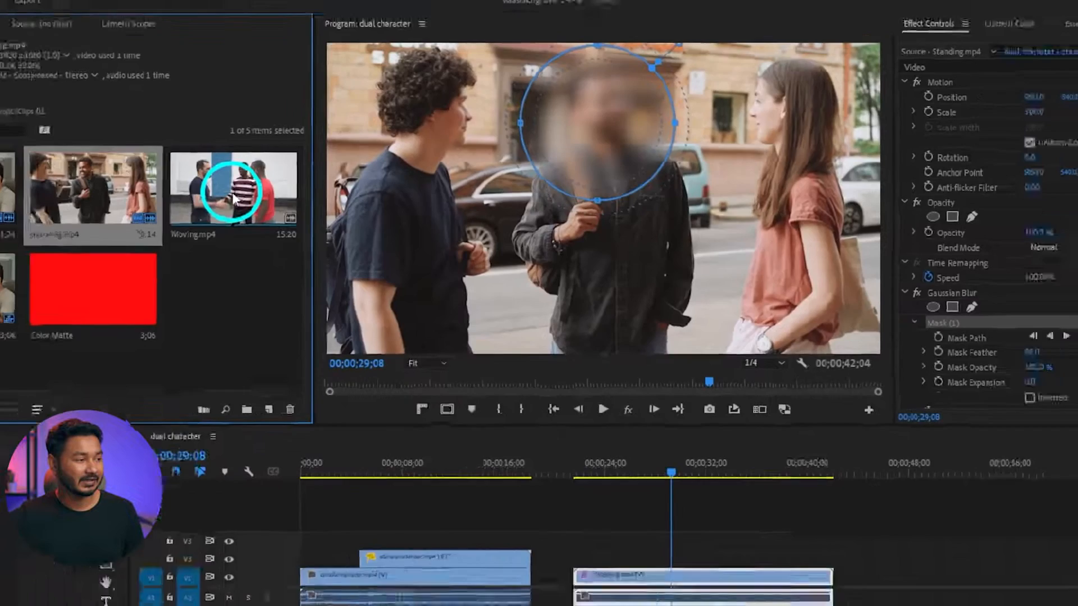
left_click_drag(195, 197, 799, 486)
left_click(812, 401)
scroll(795, 451, "down", 3)
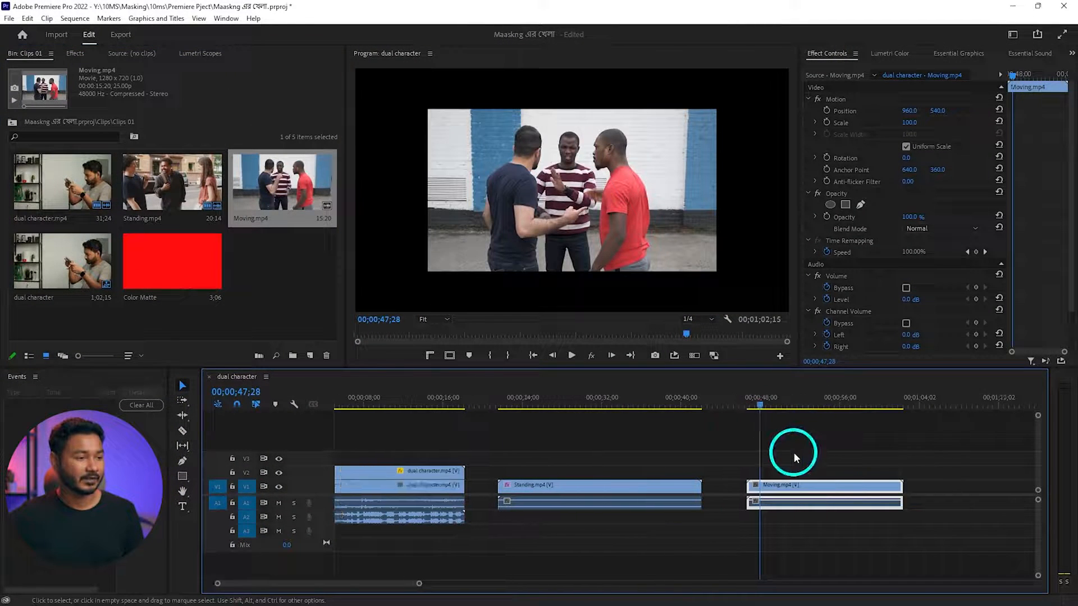
right_click(750, 487)
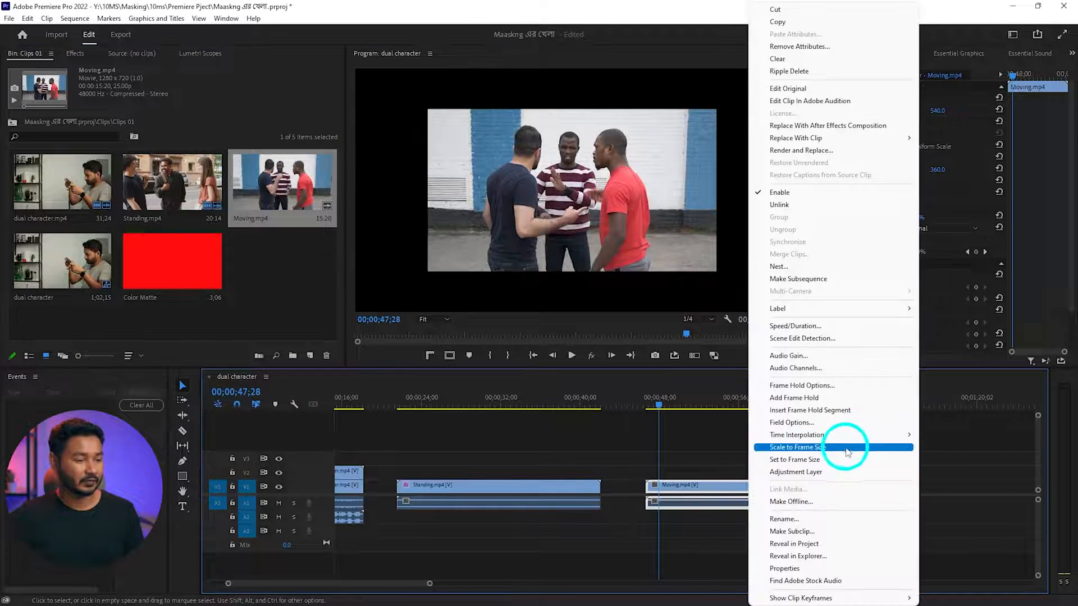
left_click(849, 449)
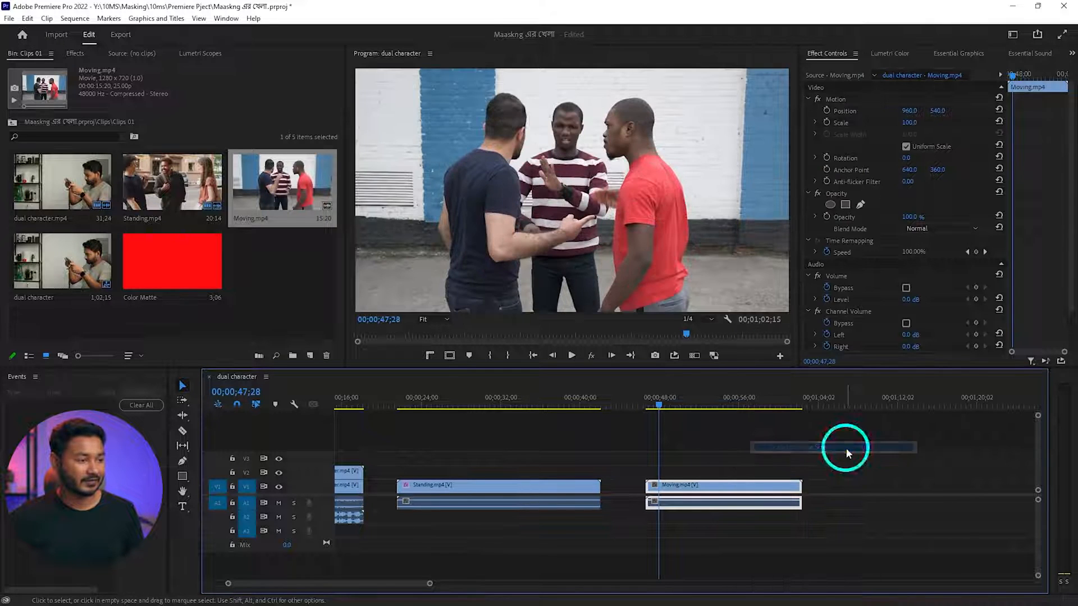
Play the Moving.mp4 clip from its start to review the movement, and return to its first frame at 00;00;46;20
left_click_drag(660, 404, 646, 405)
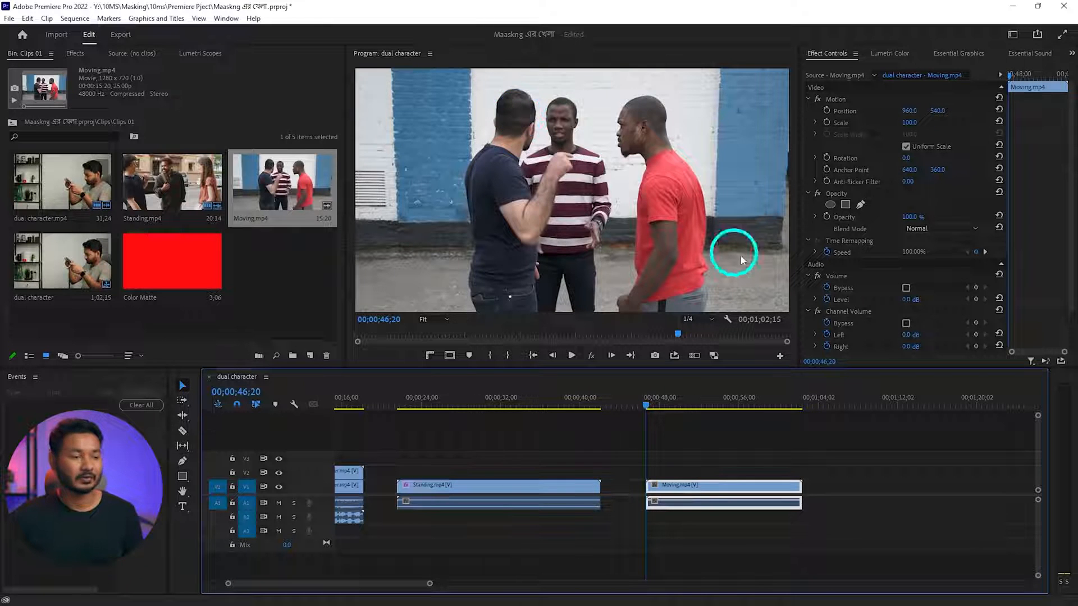
key("space")
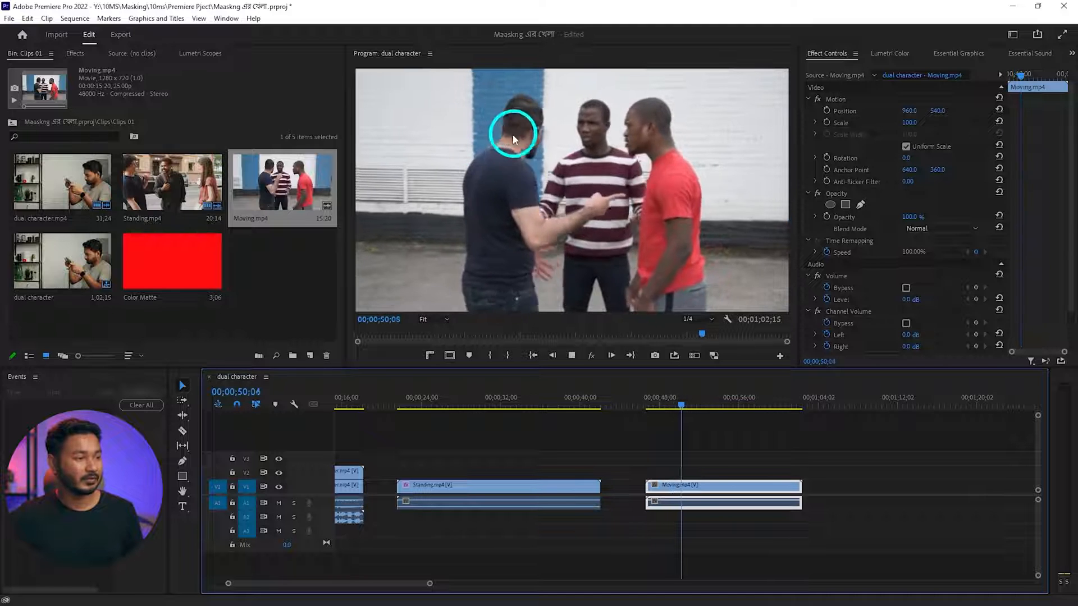
key("space")
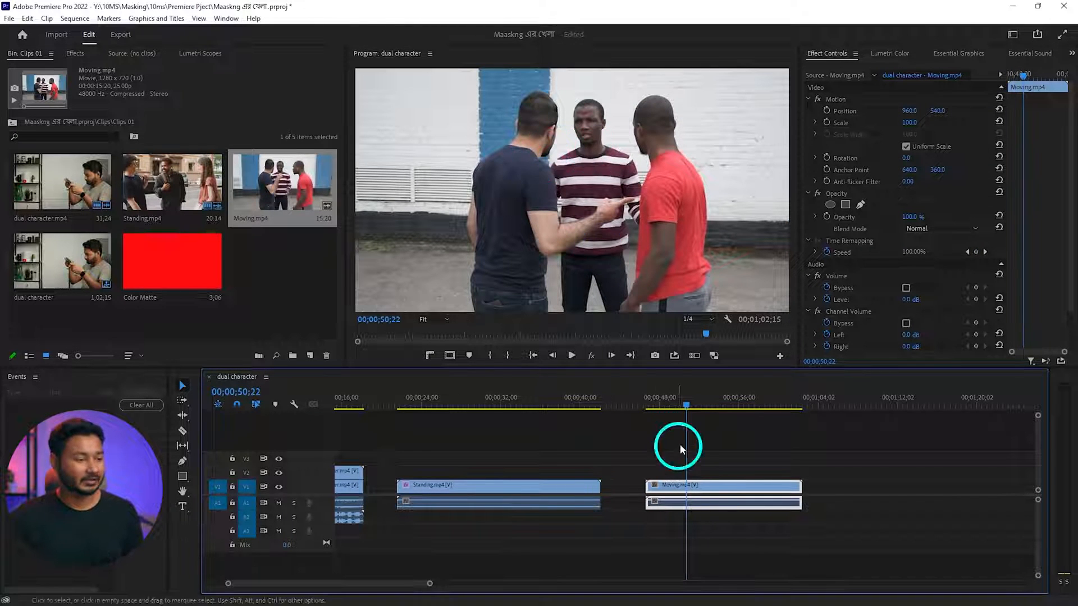
left_click_drag(667, 403, 653, 412)
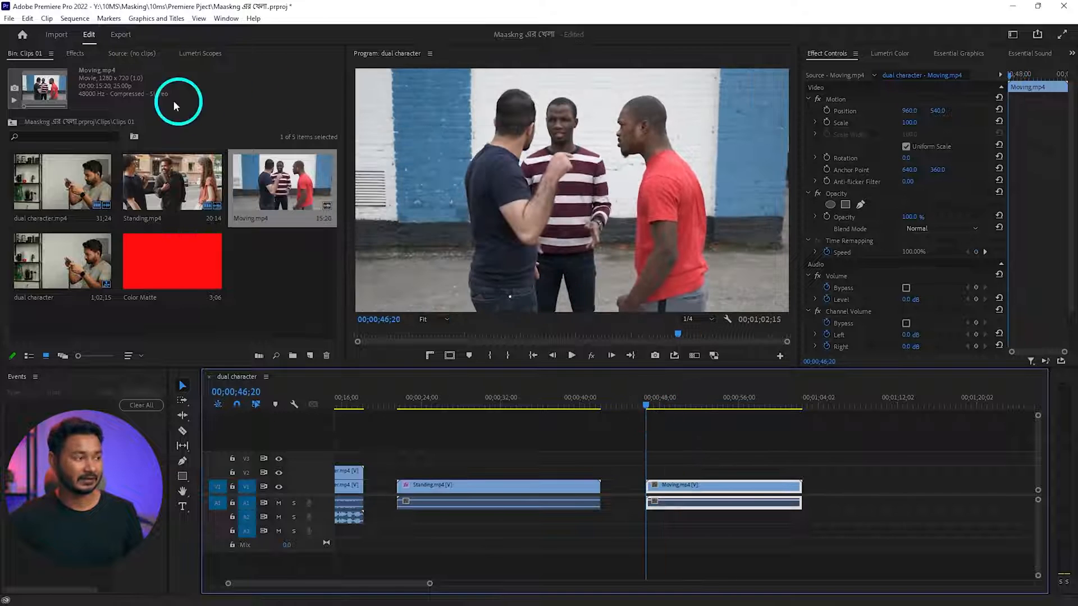
Search the effects for "mosa" and apply Mosaic to the Moving.mp4 clip with 80 horizontal and 47 vertical blocks
left_click(74, 53)
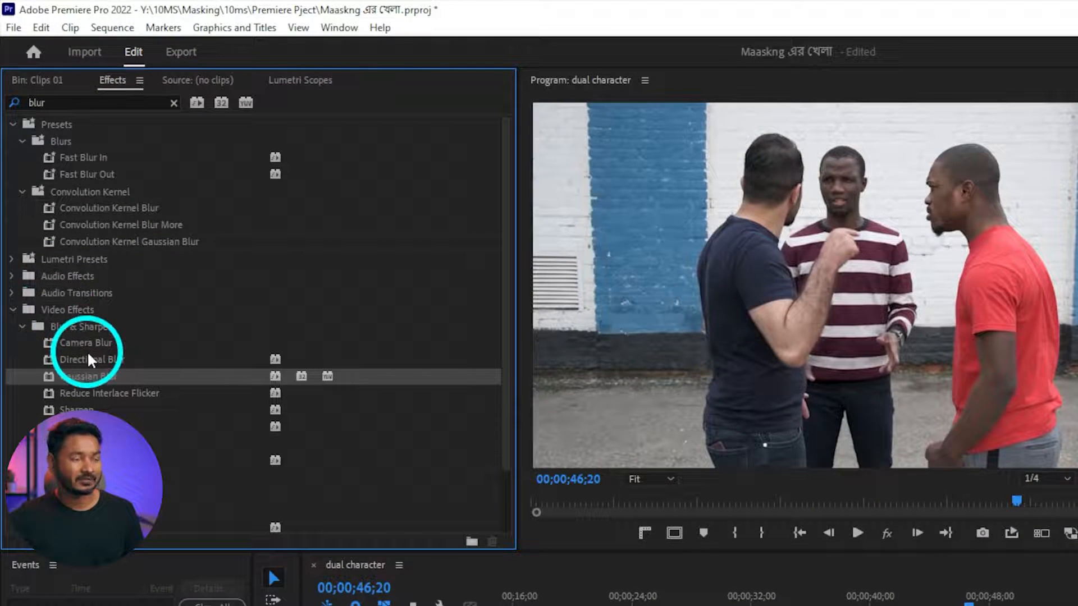
double_click(58, 101)
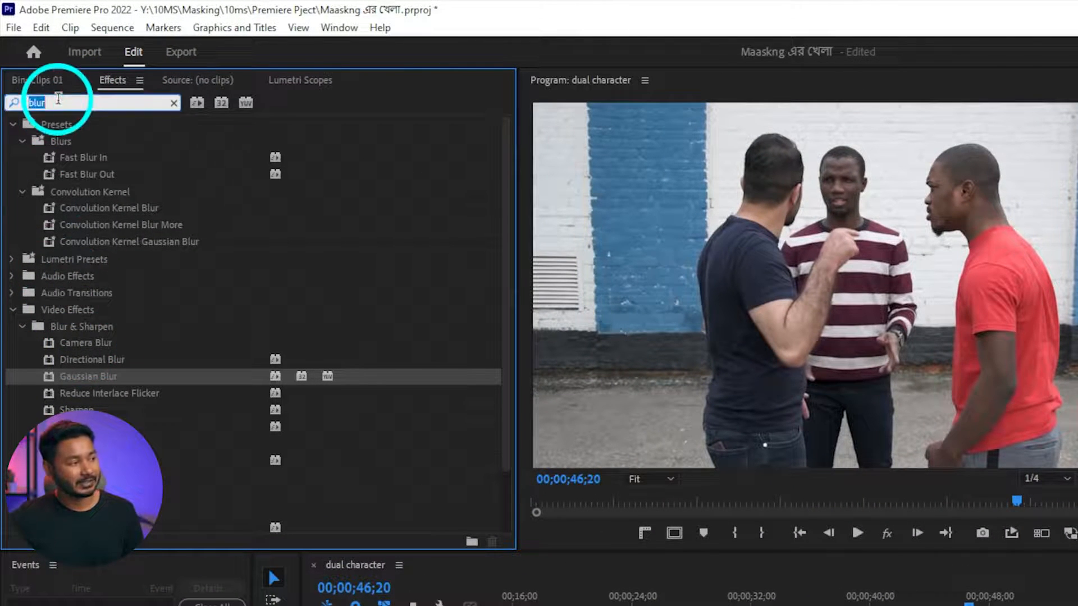
type("mosa")
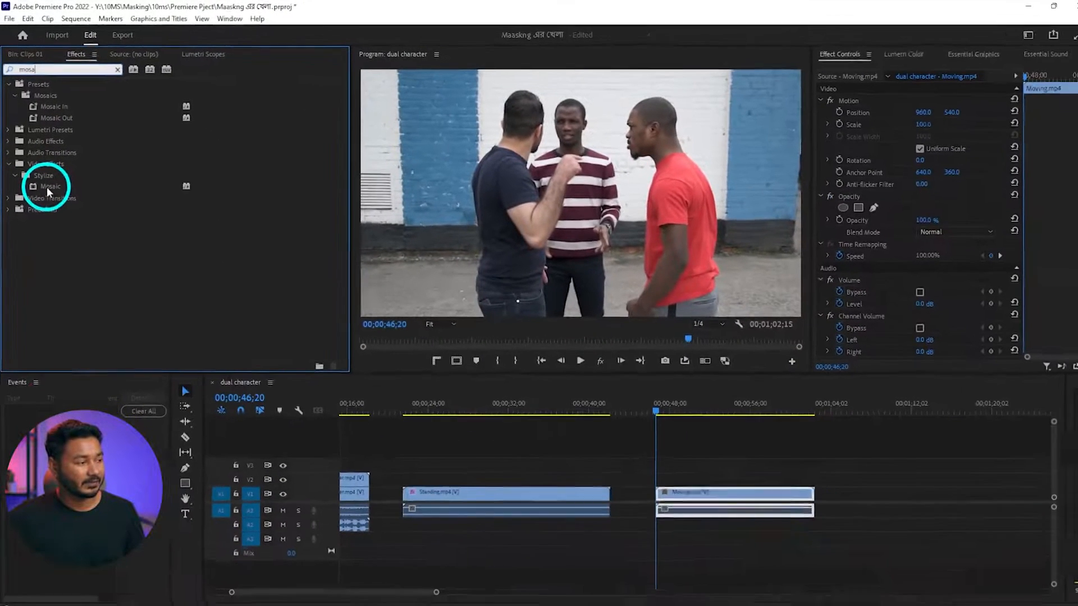
left_click(69, 275)
left_click_drag(467, 336, 666, 486)
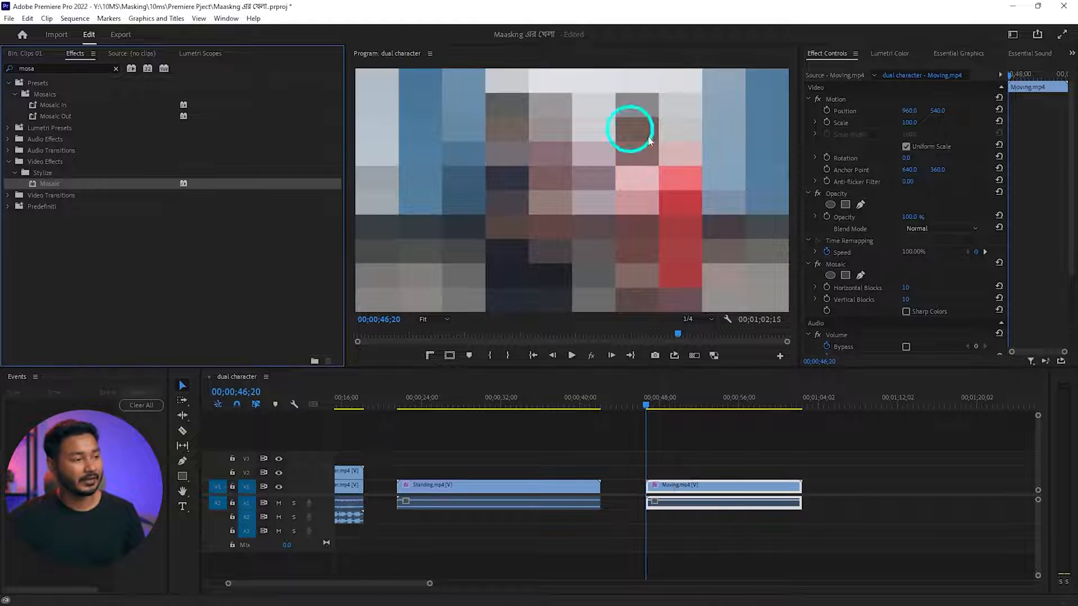
left_click_drag(905, 289, 923, 287)
mouse_move(904, 298)
left_mouse_down()
mouse_move(936, 284)
mouse_move(915, 286)
left_mouse_up()
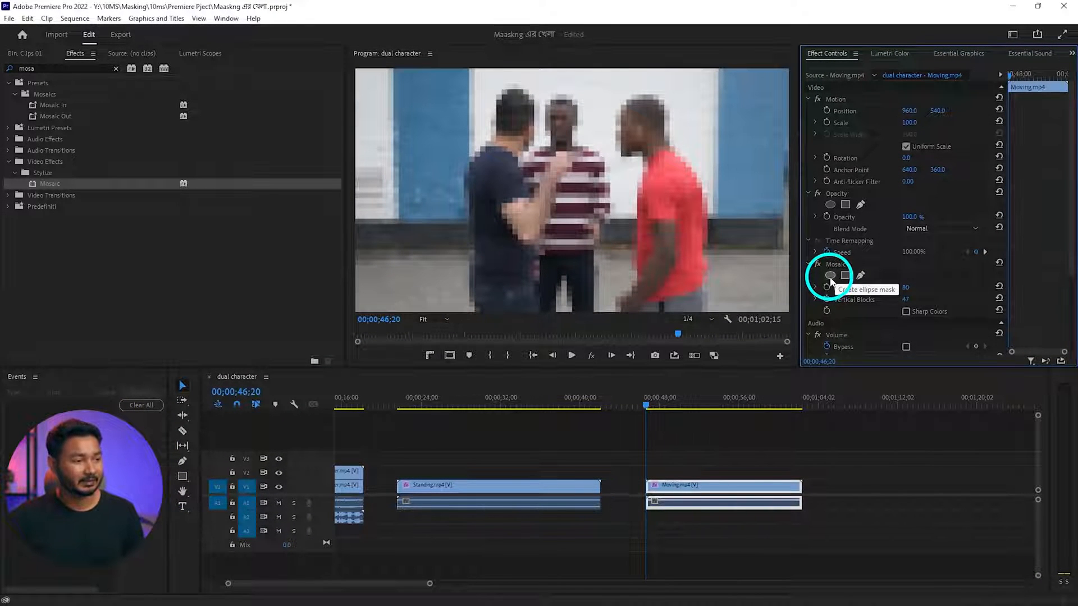
Add an ellipse mask to the Mosaic effect and fit it around the head of the man in the navy T-shirt
left_click(830, 277)
left_click_drag(570, 193, 510, 138)
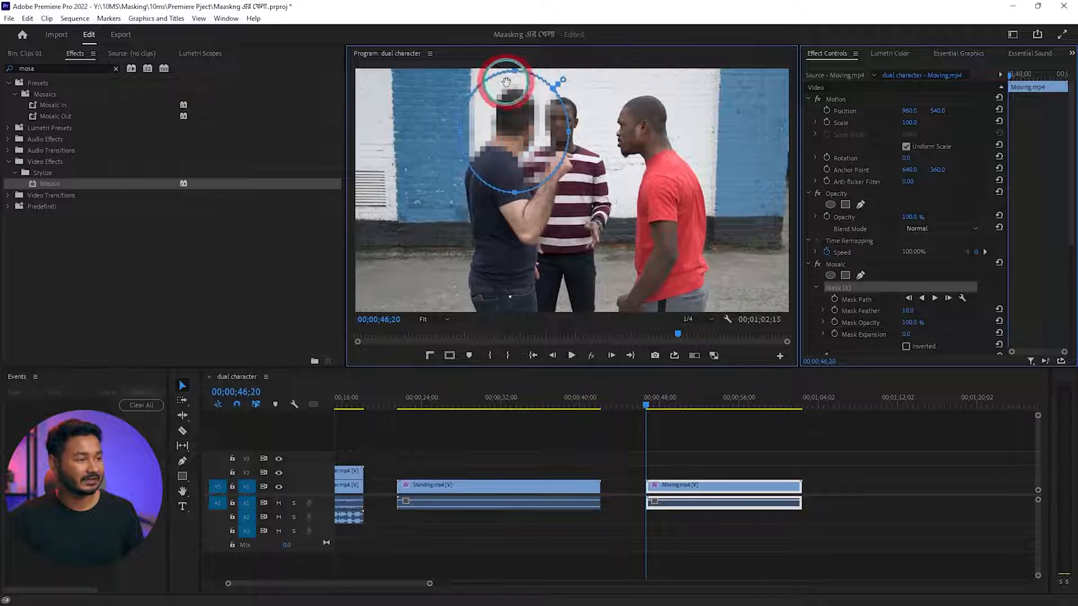
left_click_drag(516, 72, 514, 90)
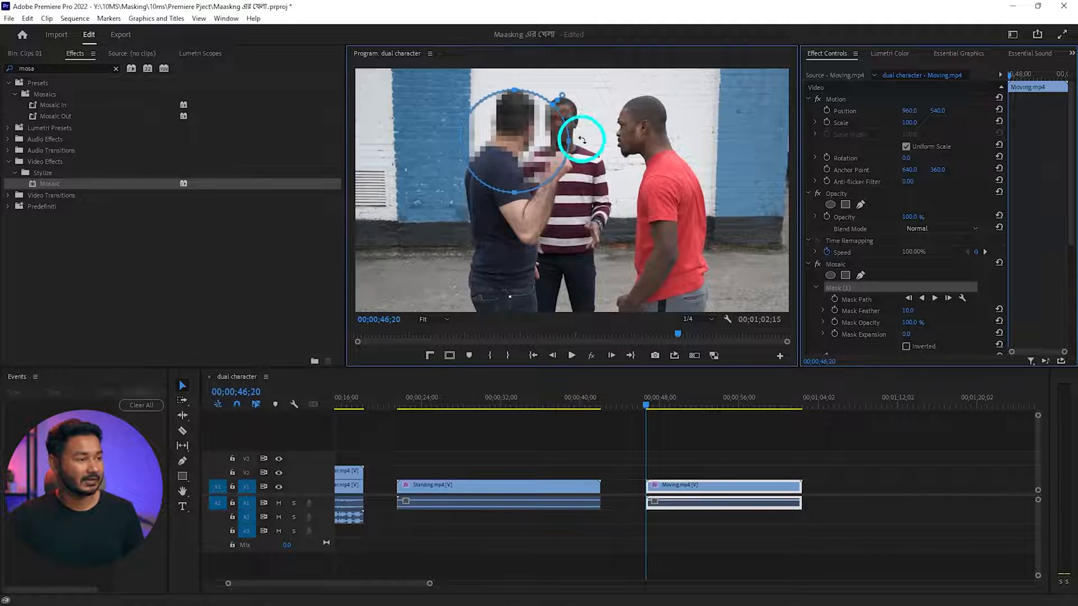
left_click_drag(569, 147, 544, 144)
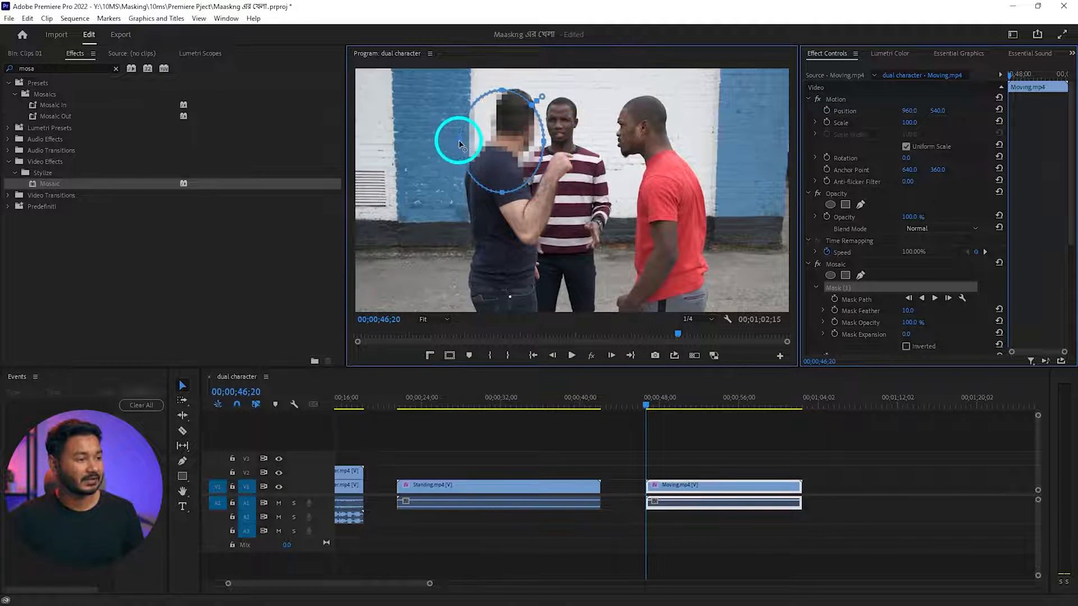
left_click_drag(459, 141, 504, 129)
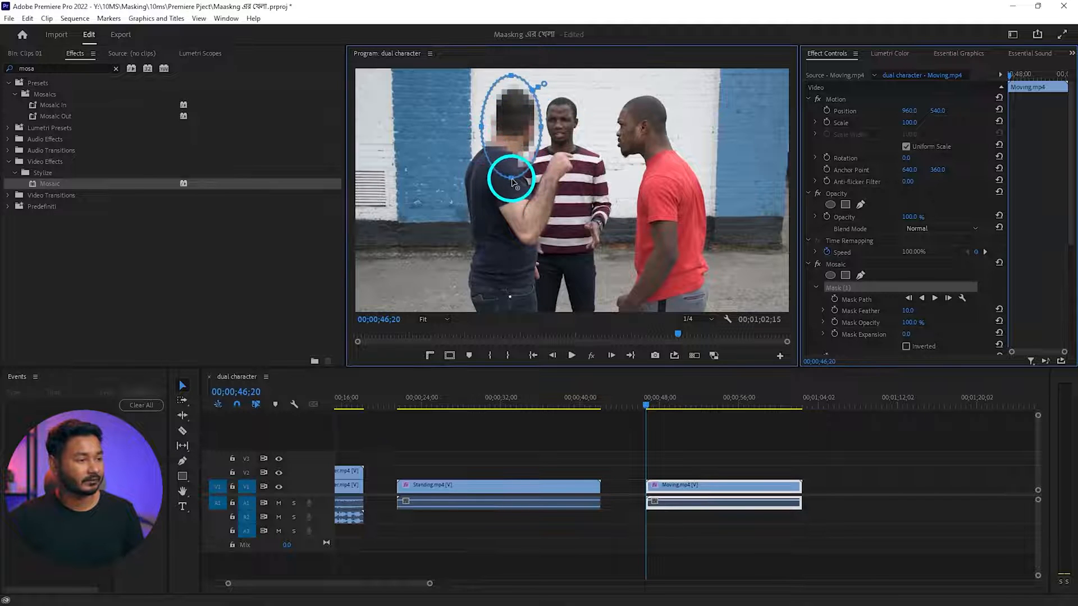
left_click_drag(508, 177, 517, 165)
left_click_drag(544, 119, 515, 147)
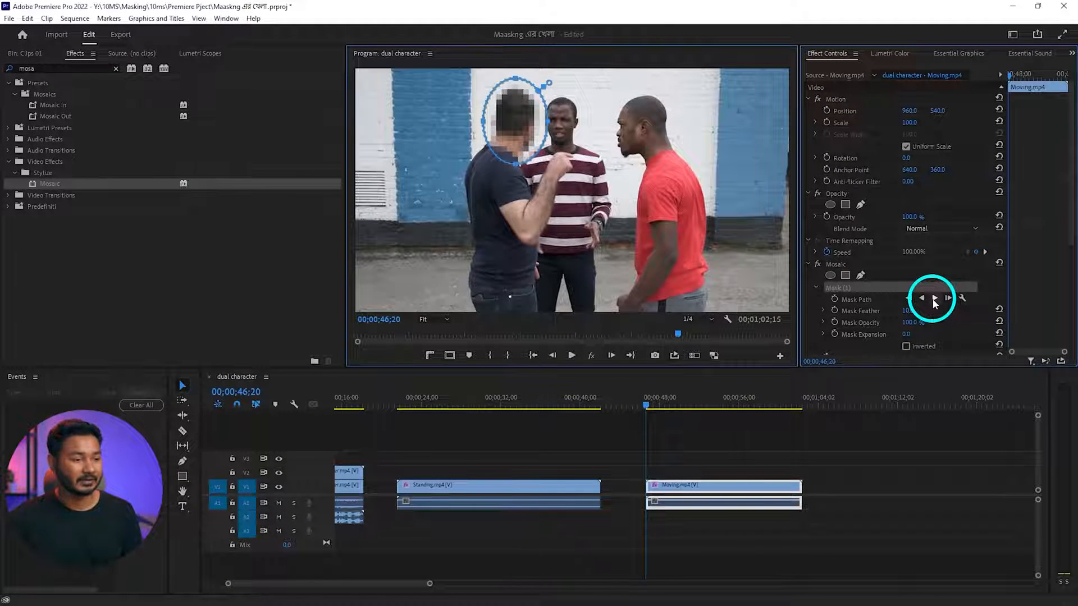
Track the Mosaic mask forward through the Moving.mp4 clip, and play from the clip's start to 00;00;54;09
left_click(934, 300)
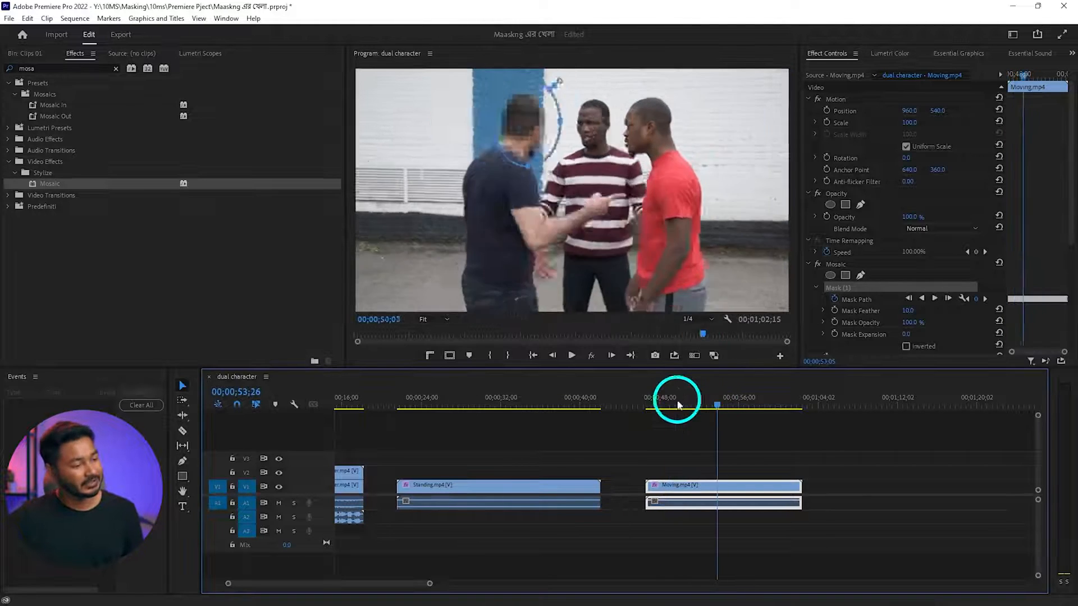
left_click_drag(678, 405, 645, 405)
key("space")
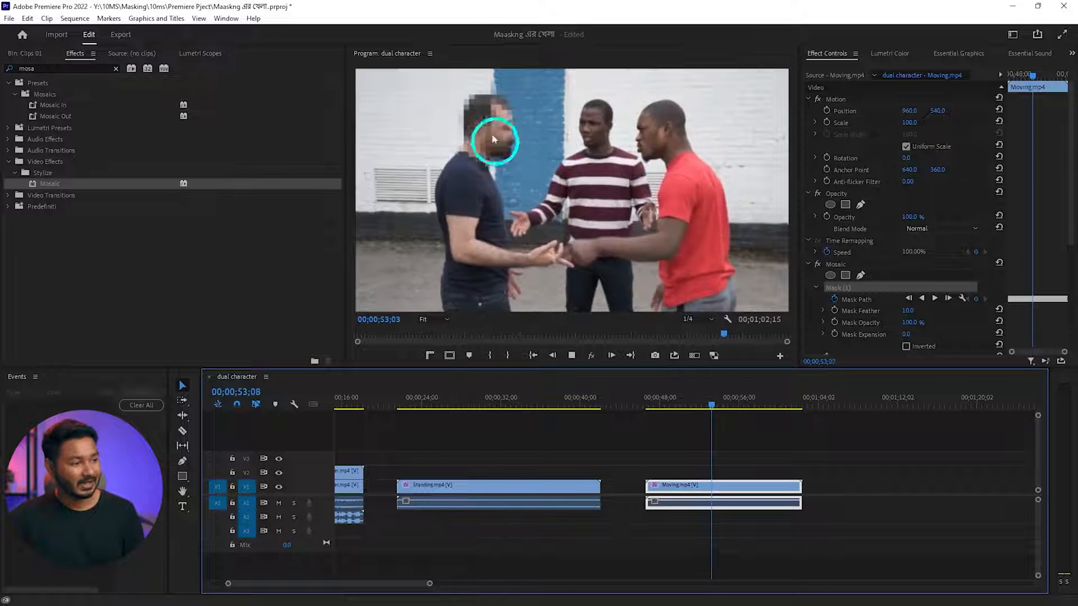
key("space")
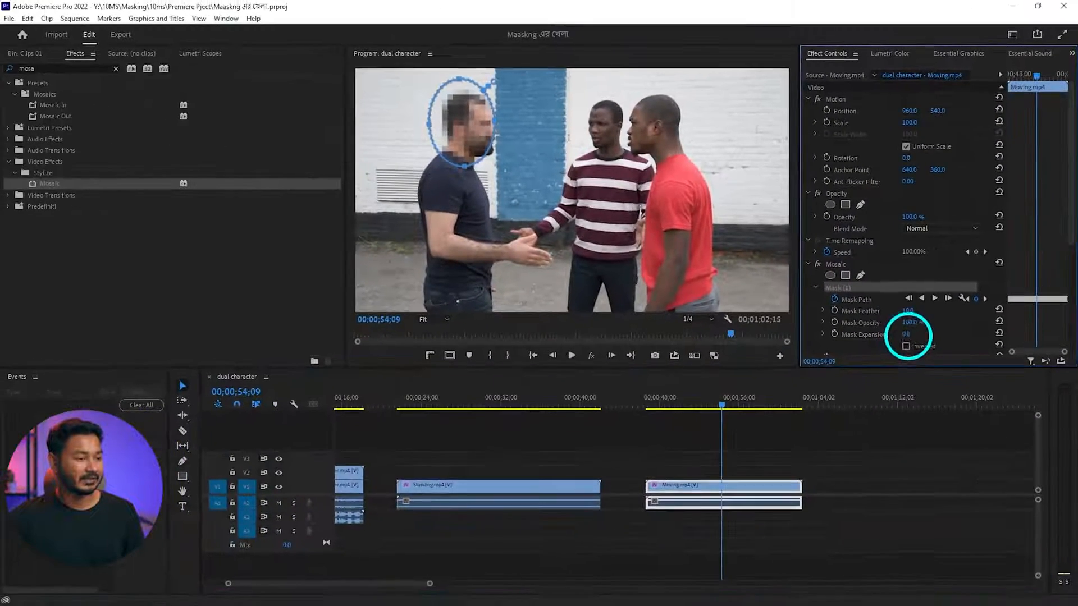
Set the Mosaic mask's expansion to 29 and play the clip on to 00;00;57;28
key("space")
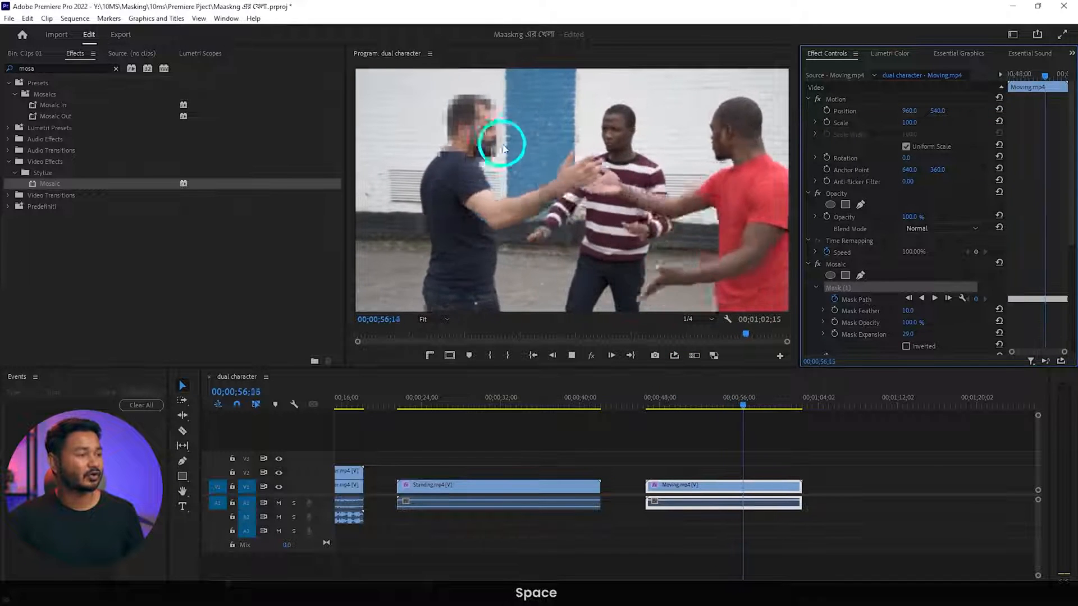
key("space")
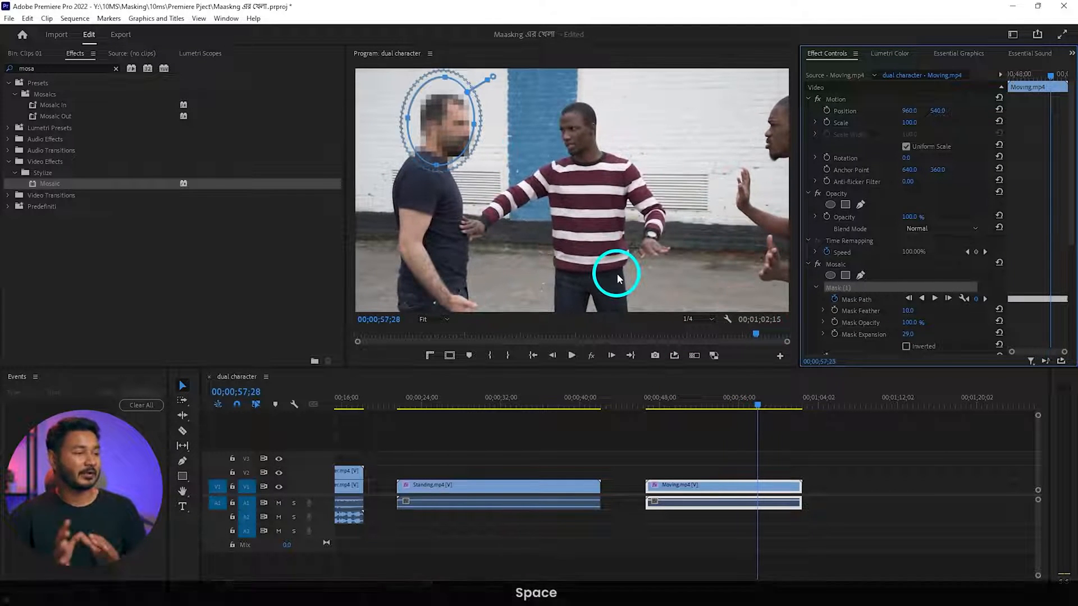